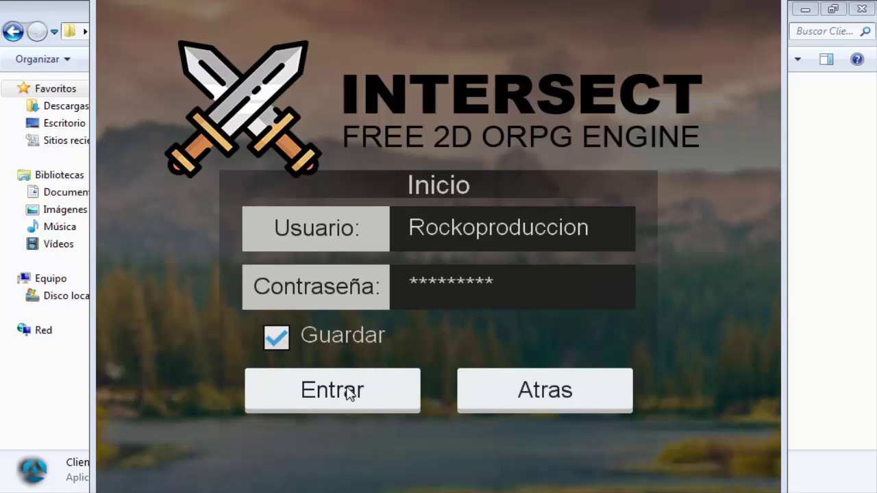
Log in with the saved account and walk south across the crosswalk past the sandbags.
click(349, 393)
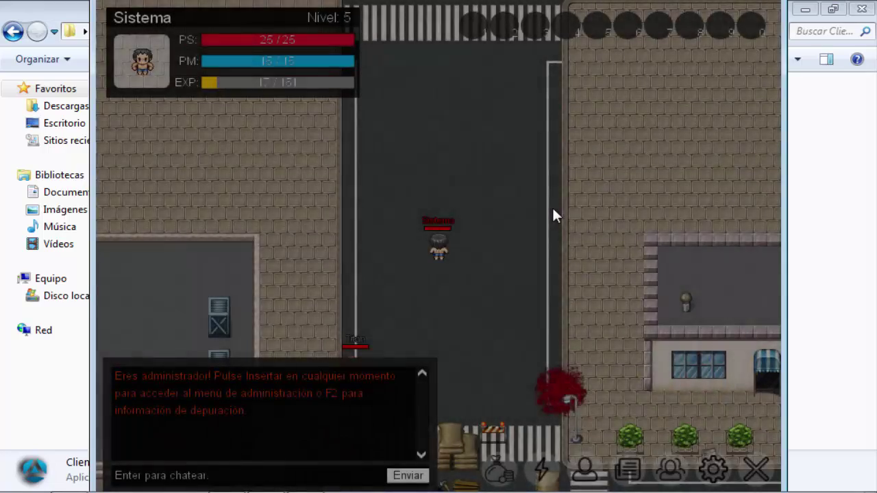
key(Down)
key(Left)
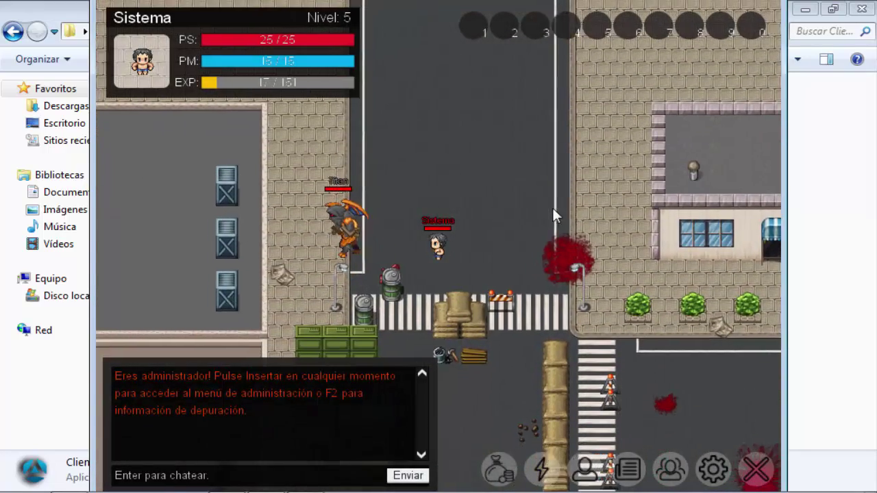
key(Left)
key(Down)
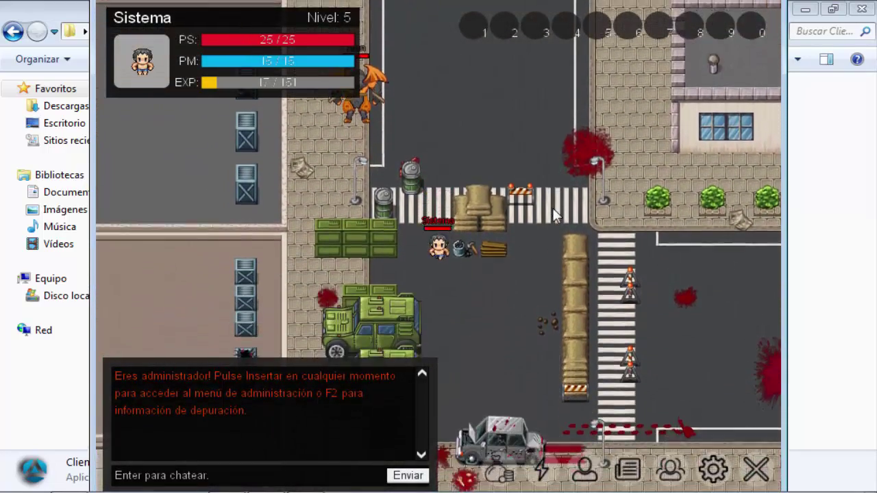
key(Down)
key(Right)
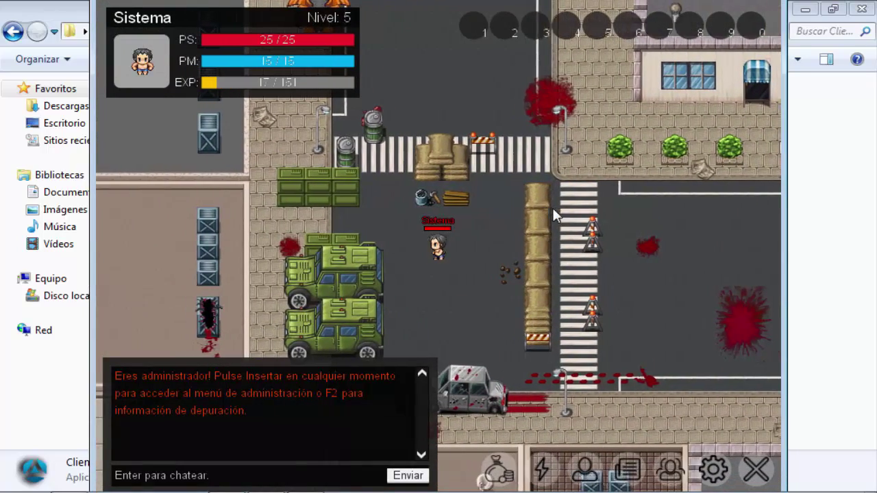
key(Right)
key(Down)
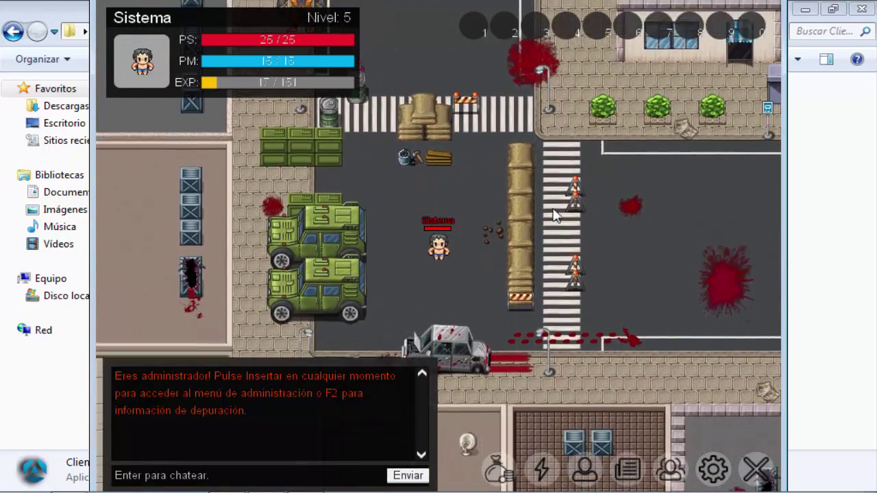
key(Up)
key(Left)
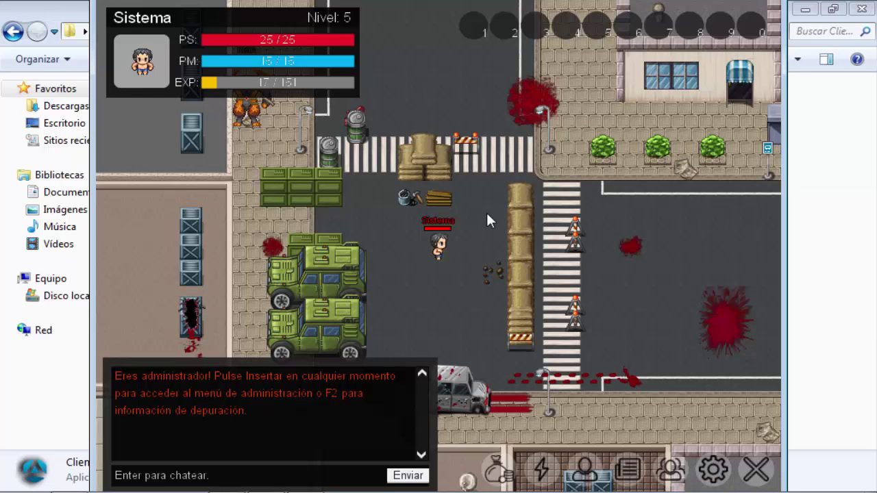
Walk the character back and forth around the street until a Titan appears.
key(Up)
key(Right)
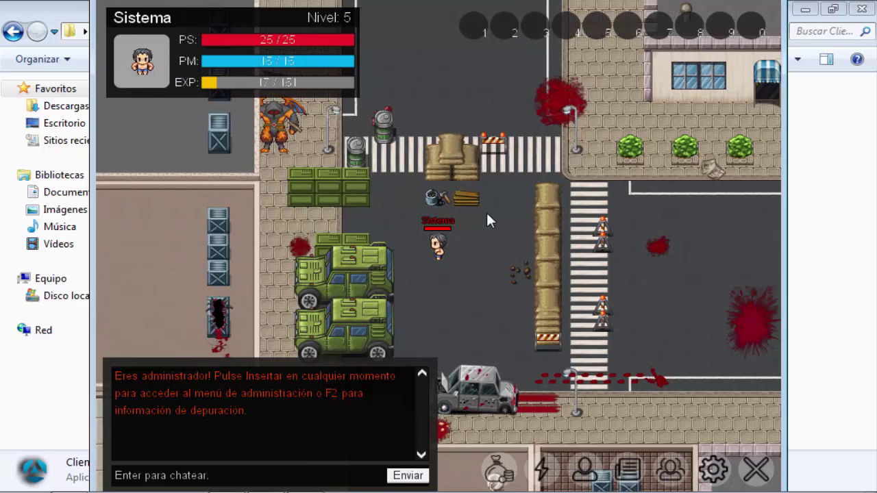
key(Up)
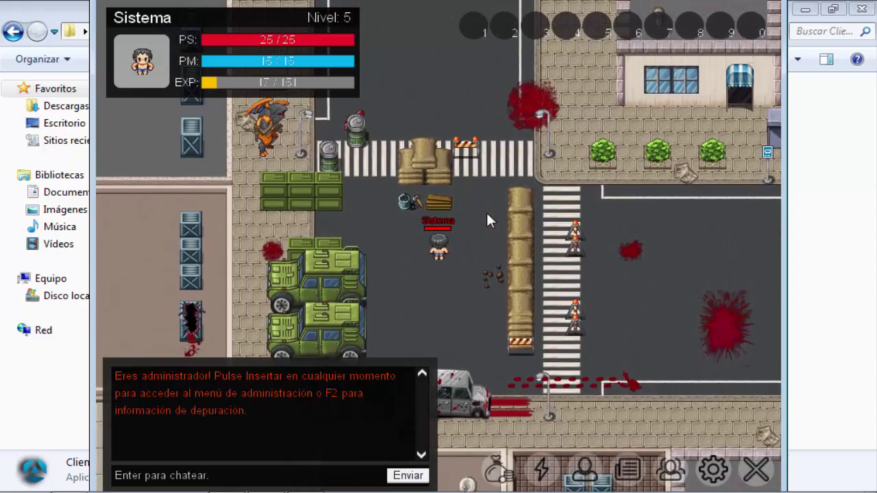
key(Down)
key(Down)
key(Left)
key(Left)
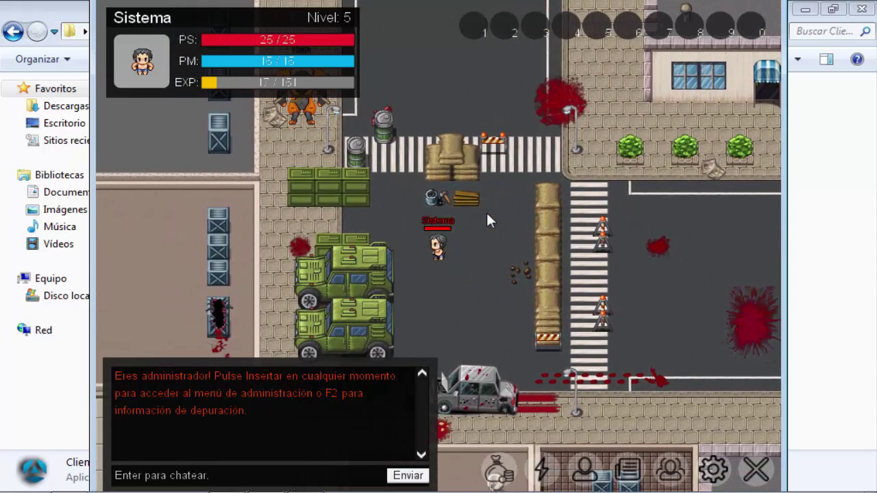
key(Down)
key(Right)
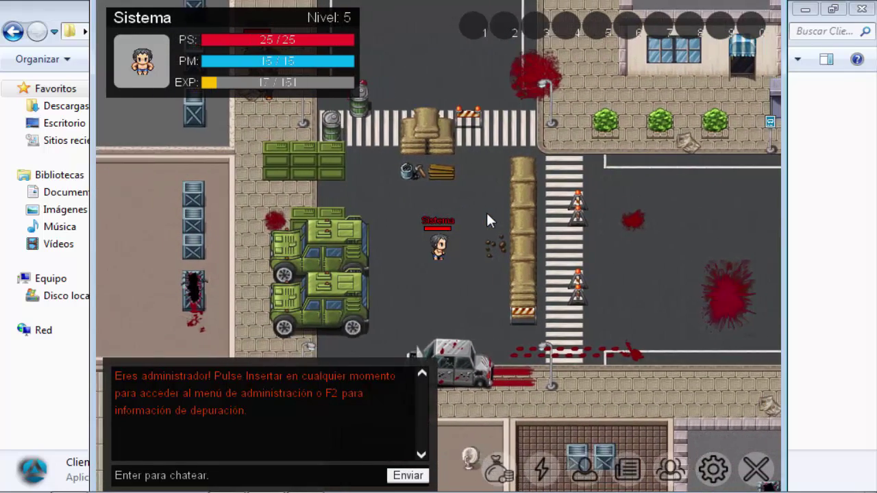
key(Left)
key(Up)
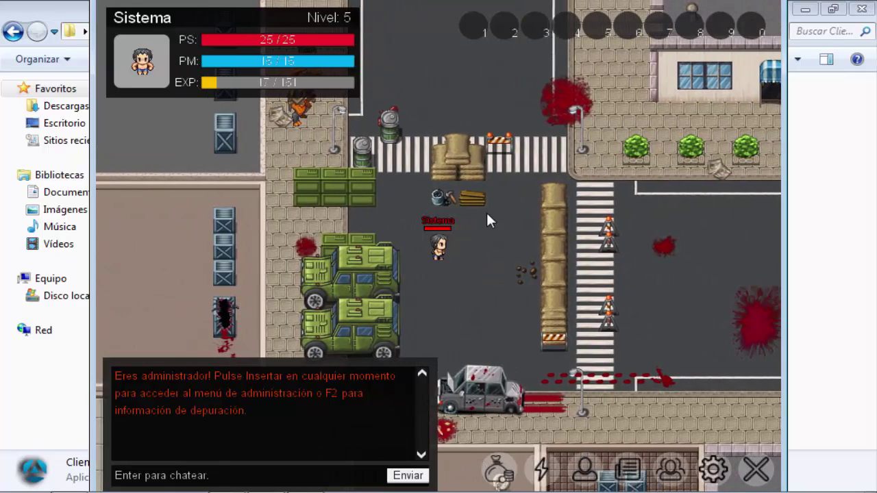
key(Up)
key(Left)
key(Right)
key(Right)
key(Down)
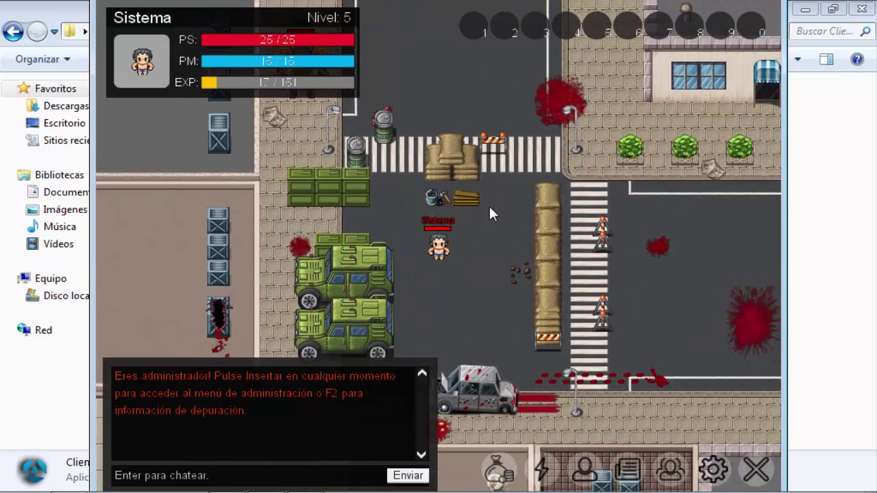
key(Up)
key(Left)
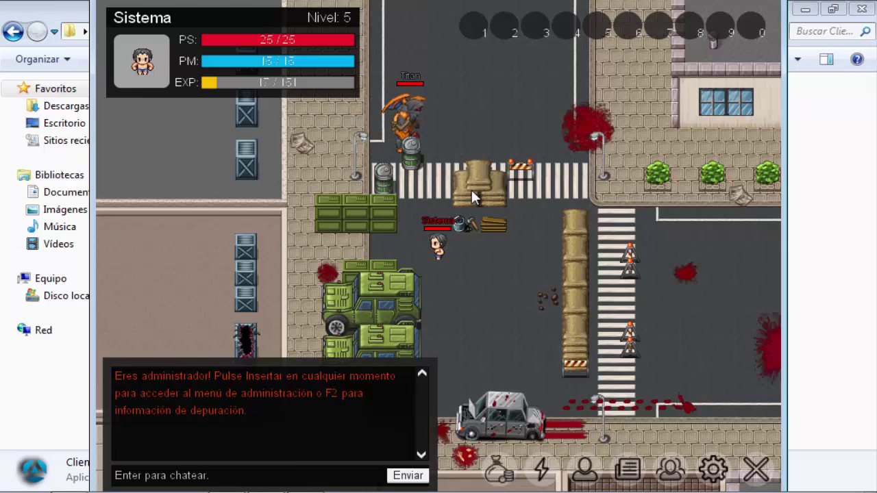
Walk up to the first Titan and attack it until it dies.
key(Left)
key(Up)
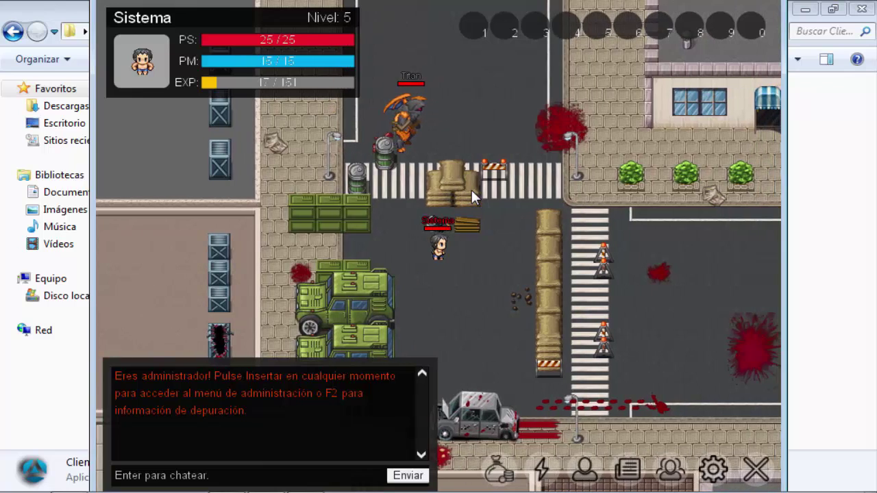
key(Right)
key(Up)
key(Up)
key(Up)
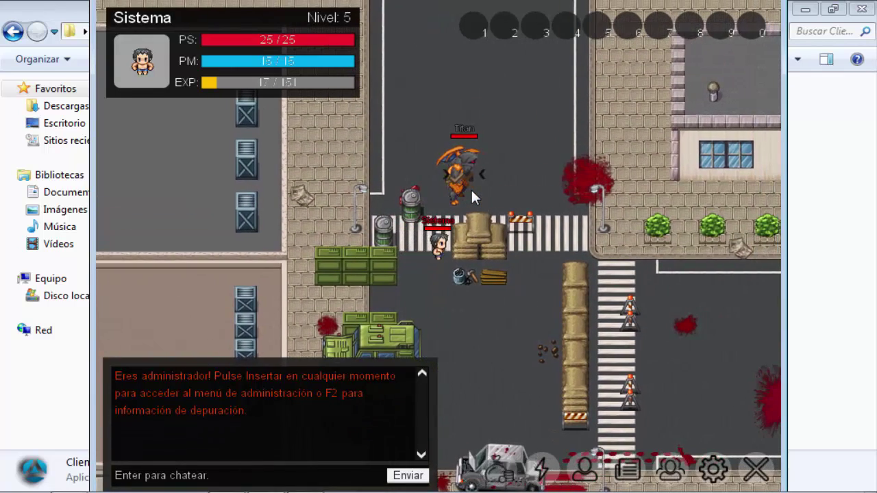
key(Down)
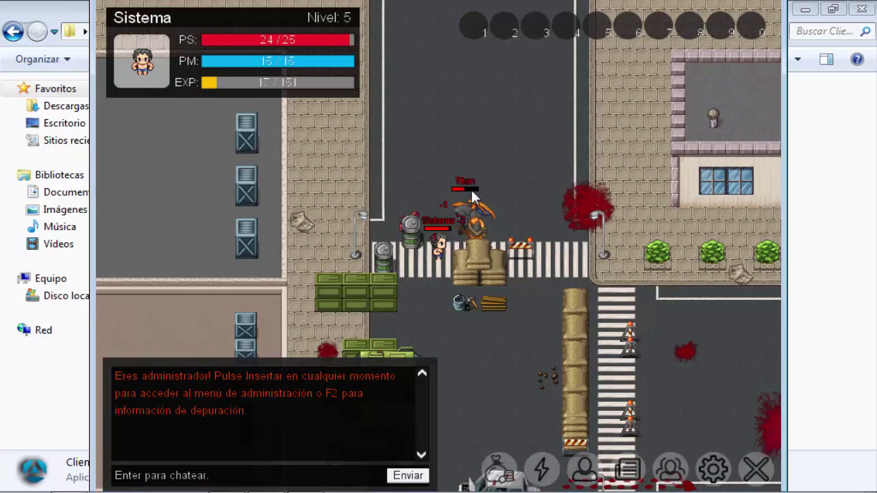
key(ctrl)
Move north to the newly appearing second Titan and defeat it for experience.
key(Up)
key(Right)
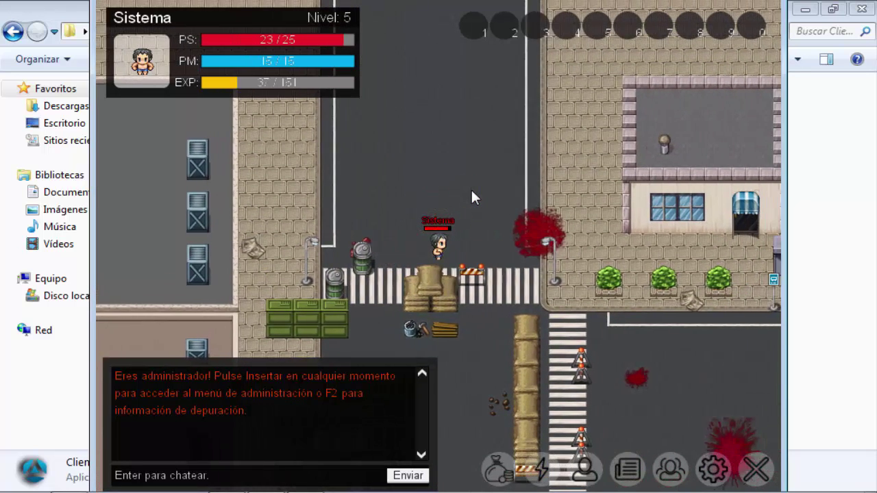
key(Up)
key(Up)
key(Right)
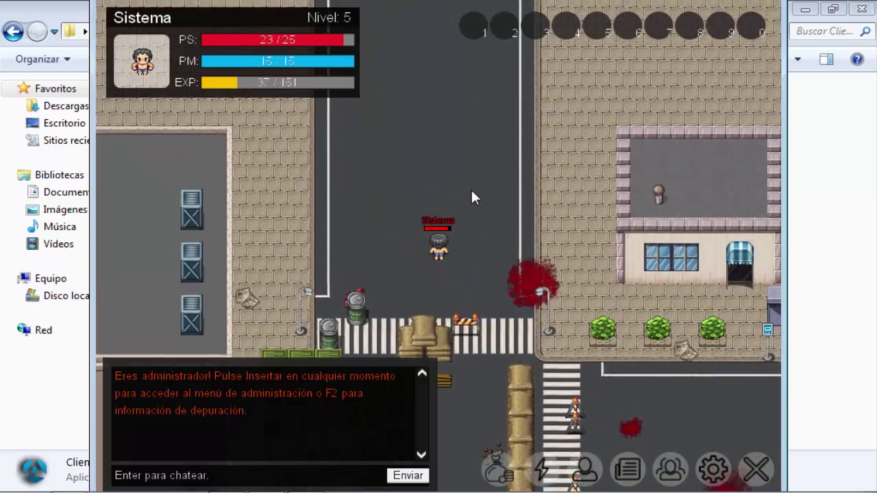
key(Down)
key(Left)
key(Up)
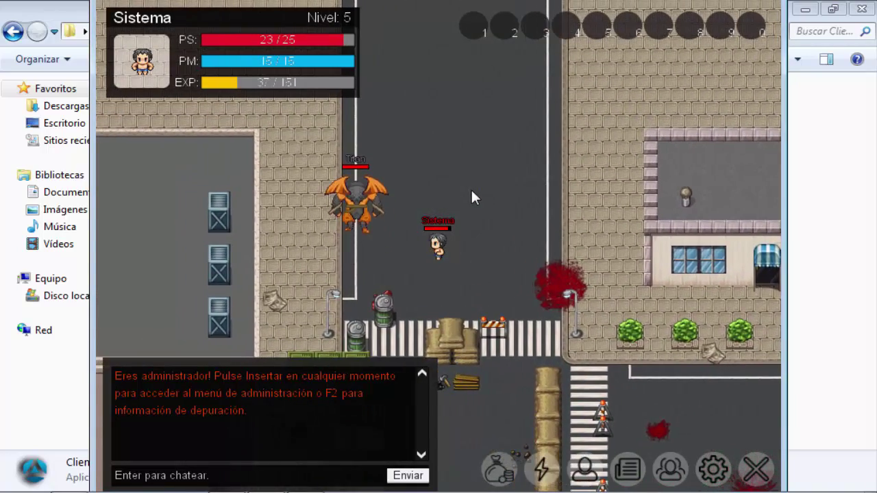
key(Left)
key(Down)
key(Left)
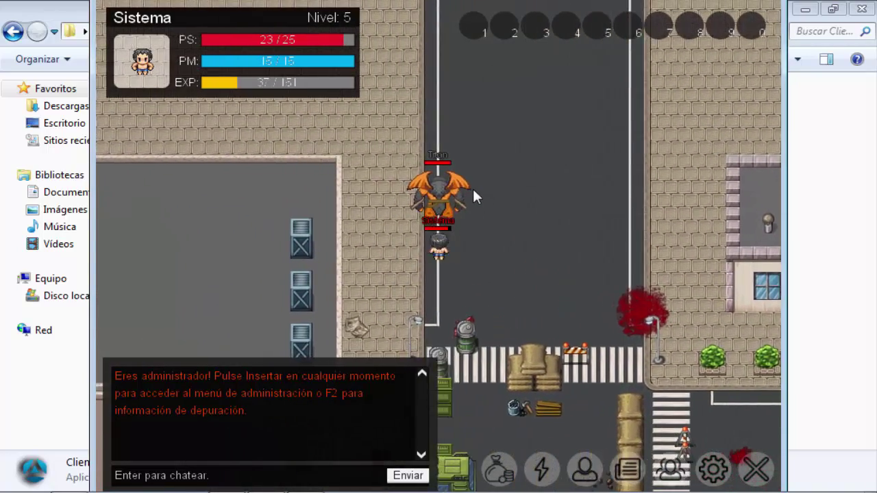
key(Up)
key(Right)
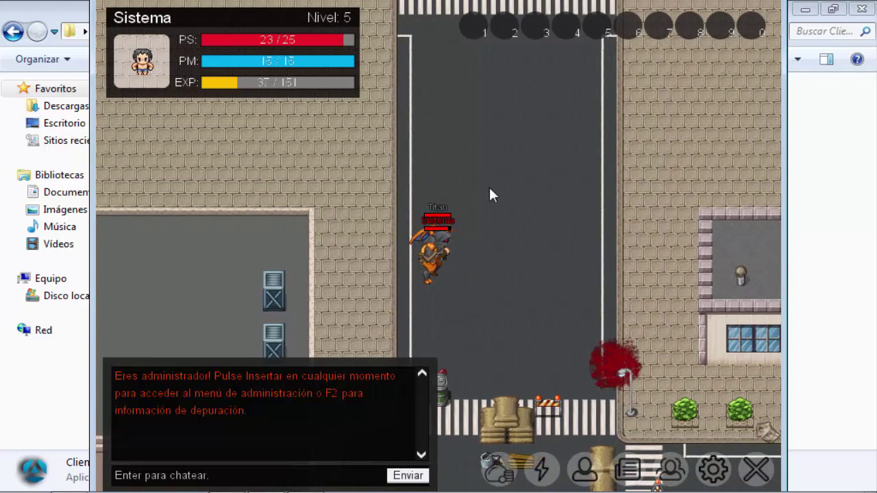
key(e)
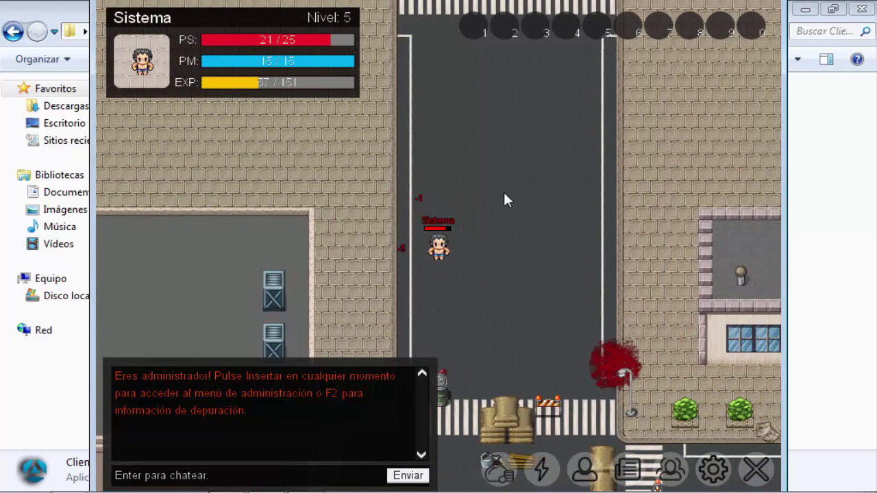
Walk the character back south to the sandbag barricade.
key(Down)
key(Right)
key(Down)
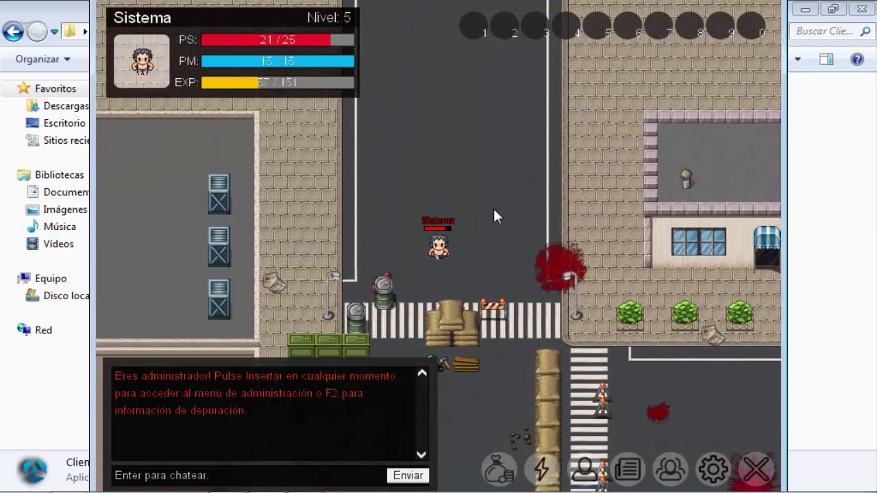
key(Left)
key(Down)
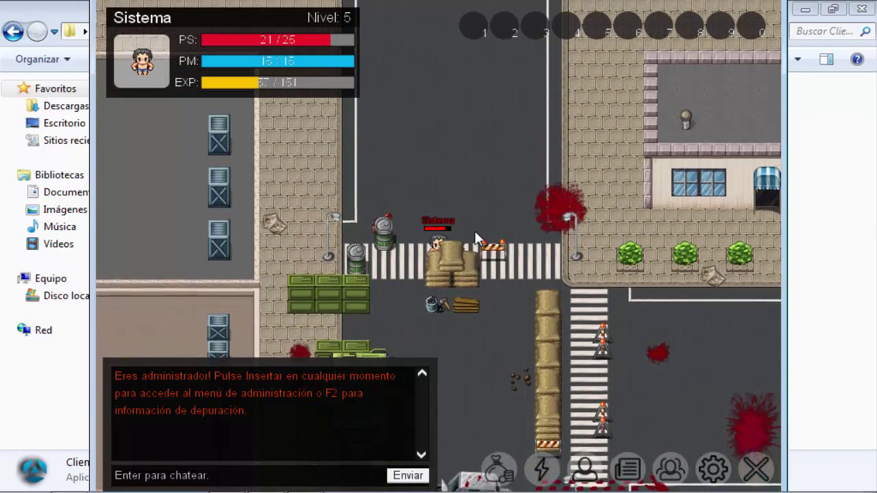
key(Down)
key(Right)
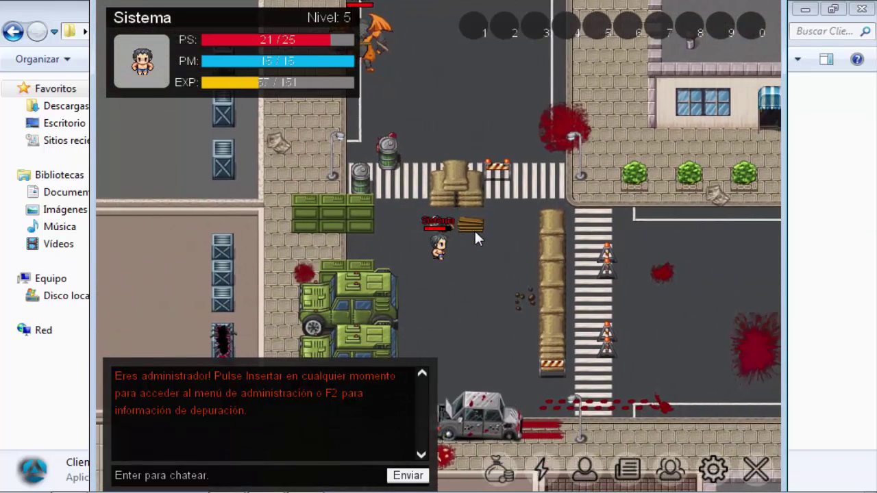
key(Up)
key(Right)
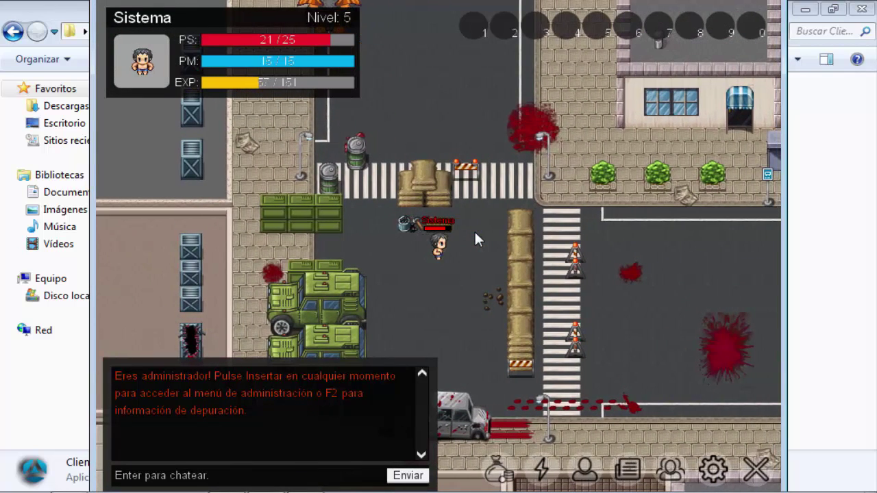
key(Down)
key(Left)
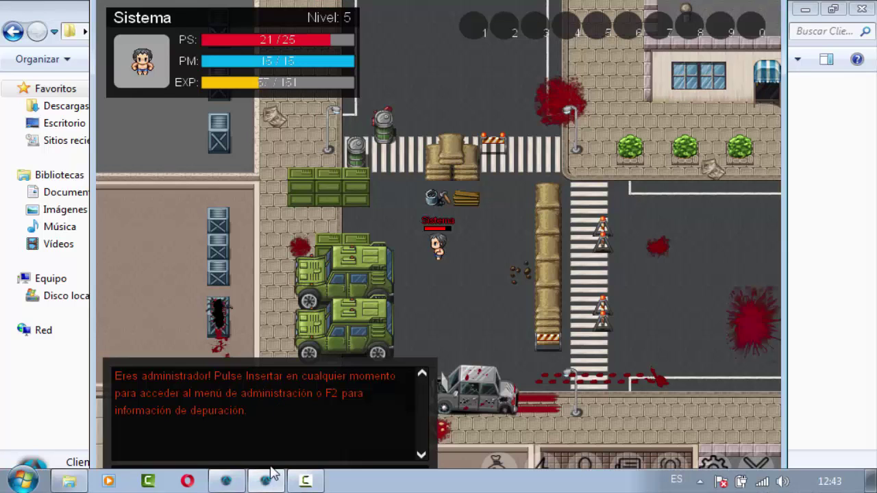
Run 'poweracc /' in the Intersect Server console to show its usage help.
click(237, 482)
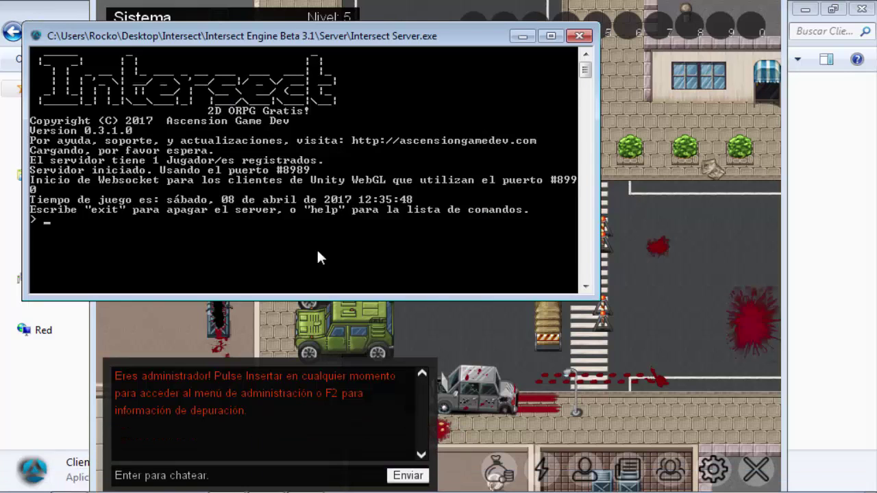
text(powera)
text(cc )
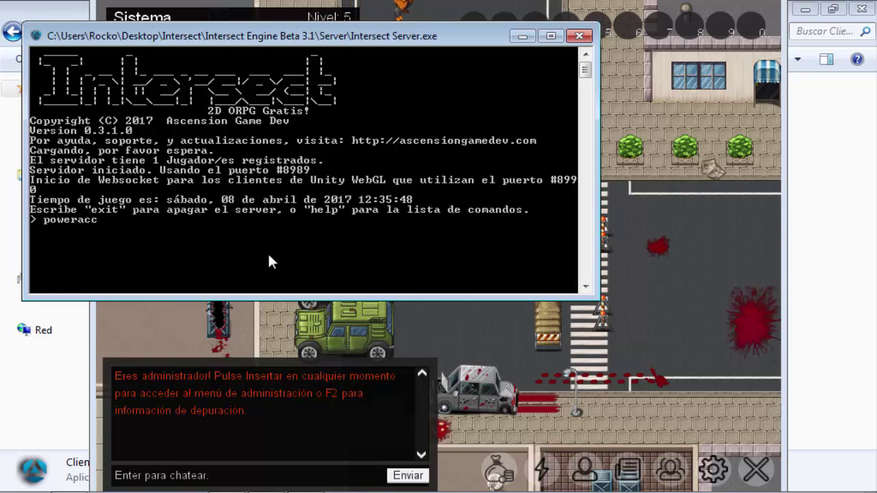
text(/)
key(Return)
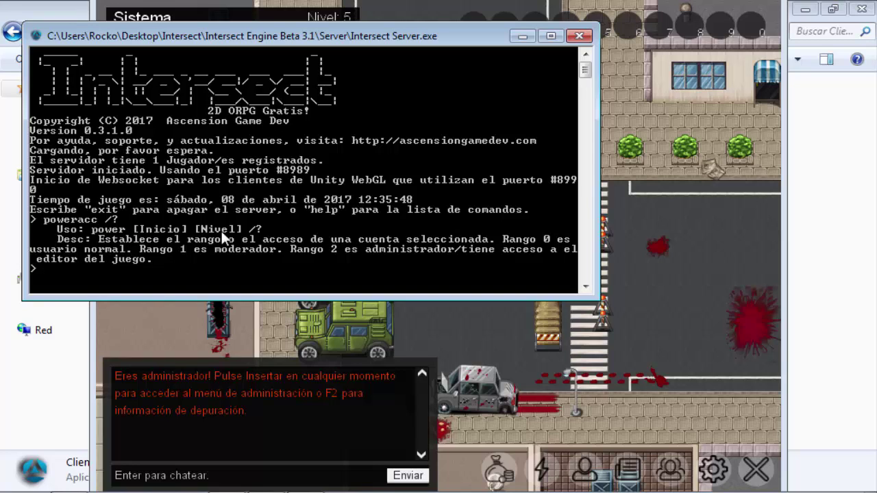
Draft a poweracc rank command for a player account, erase it, and minimize the console.
text(pow)
text(eracc )
text(Rocko)
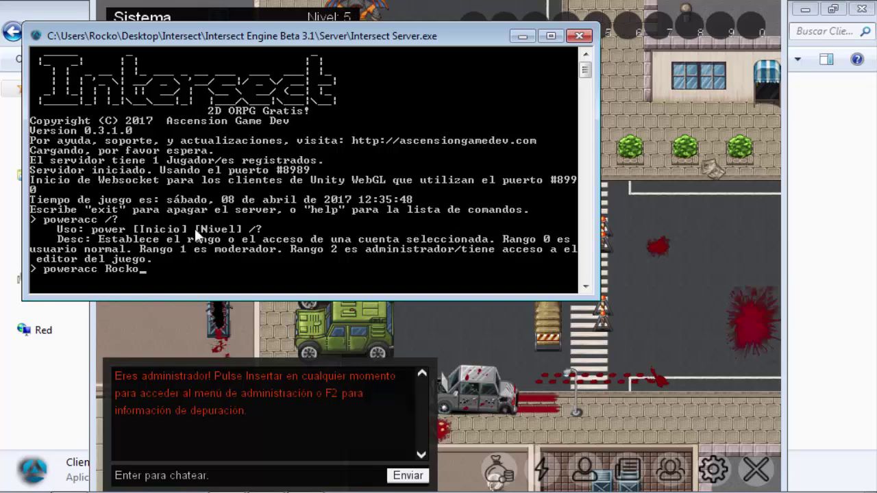
text(produccion 0)
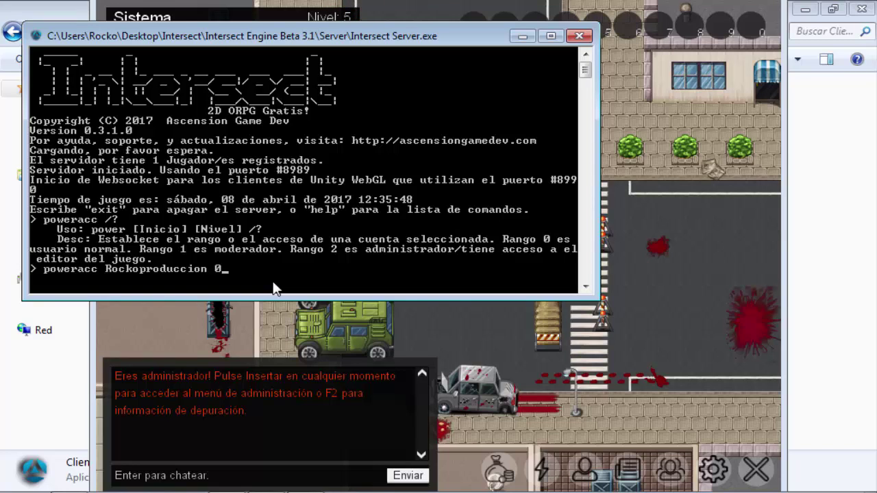
text(1)
key(BackSpace)
text(2)
key(BackSpace)
key(BackSpace)
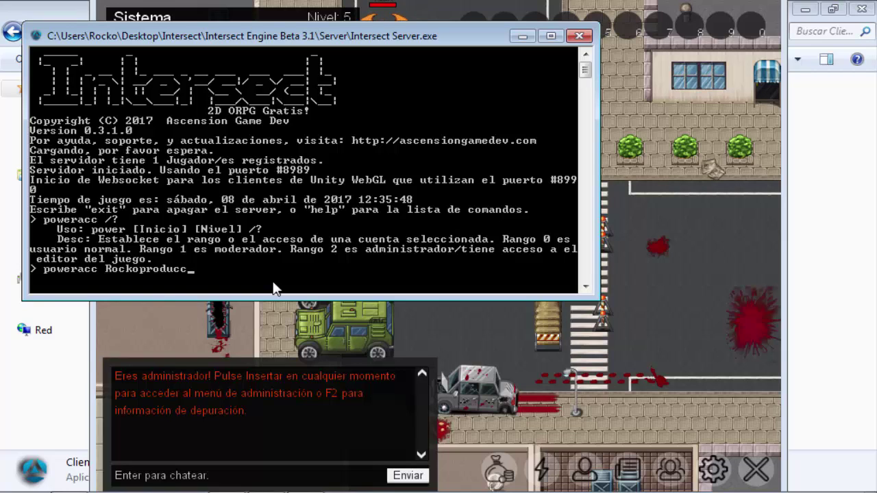
key(BackSpace)
key(BackSpace)
key(BackSpace)
key(BackSpace)
key(BackSpace)
key(BackSpace)
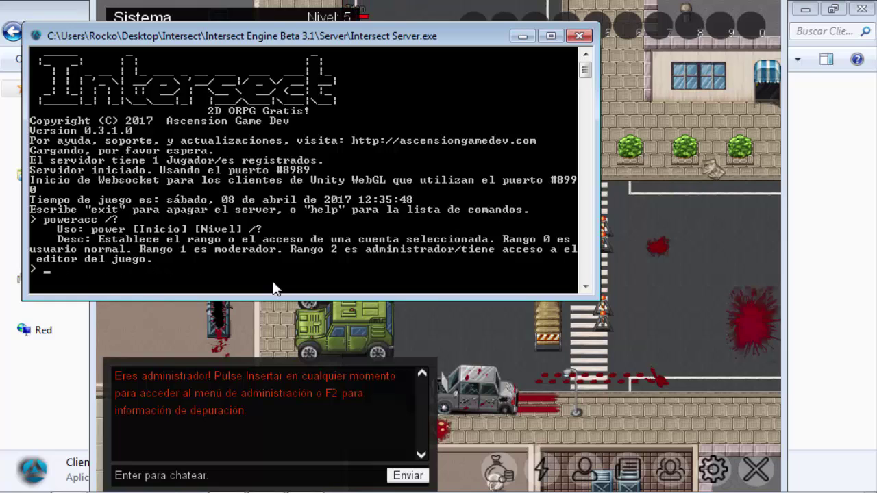
click(522, 36)
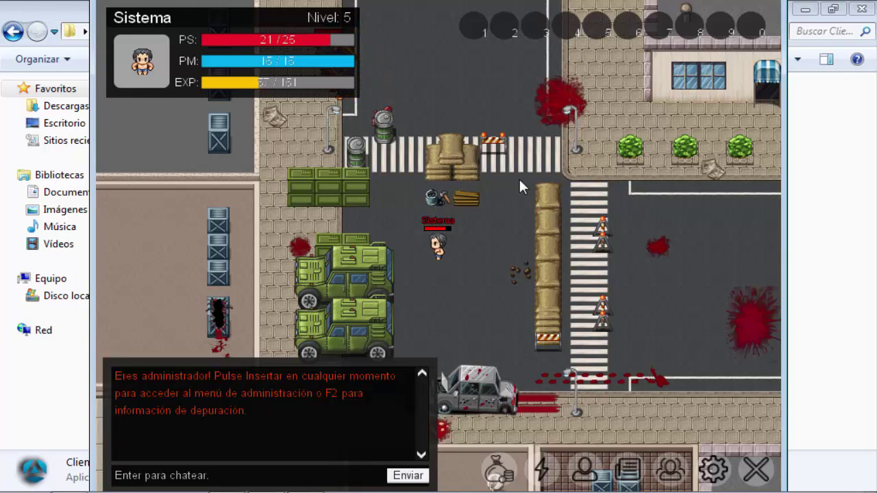
key(F2)
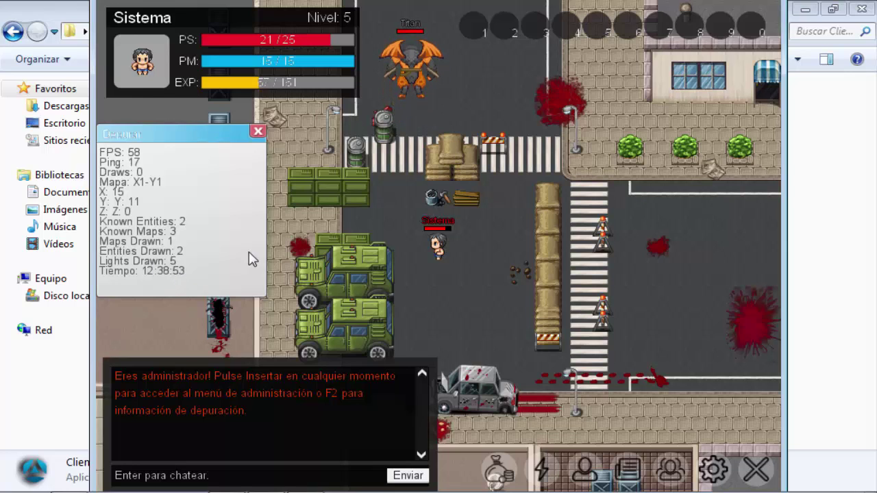
click(257, 131)
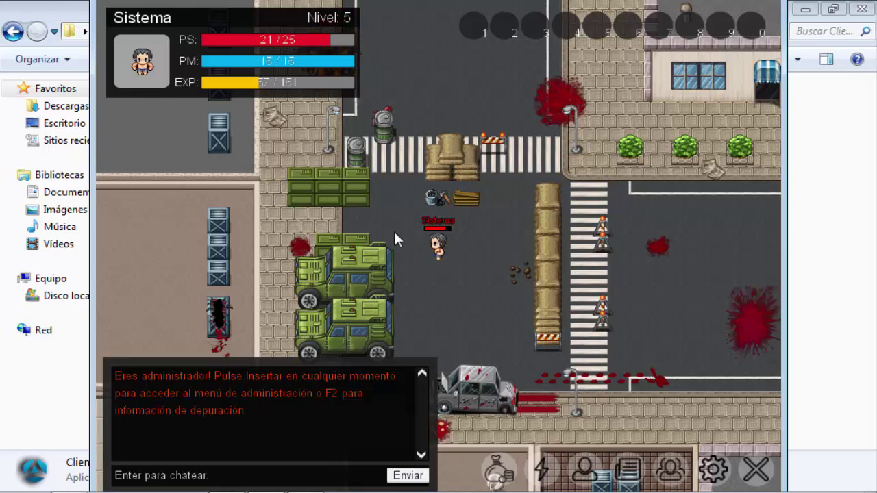
Open the Administración panel with Insert, move it right of the map, and target Sistema.
key(Insert)
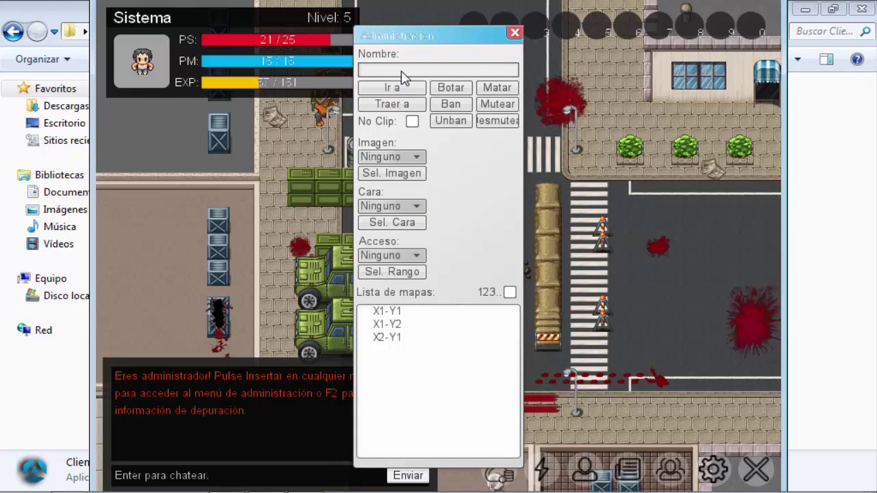
drag(415, 39, 623, 43)
click(561, 74)
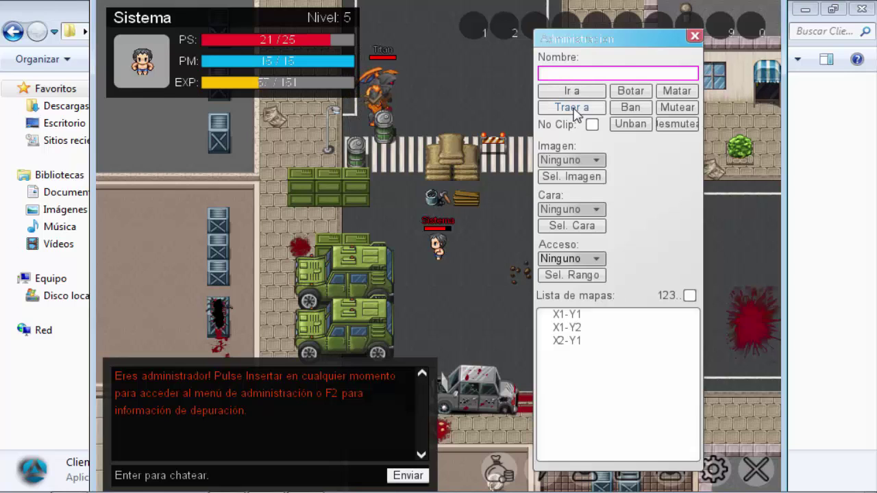
click(437, 246)
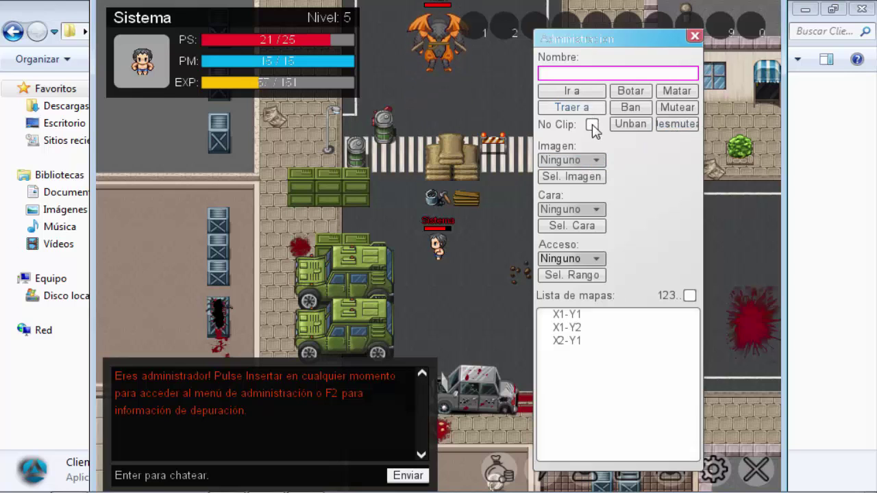
Apply the zombie sprite 6.png to player Sistema and walk briefly to check it.
click(596, 163)
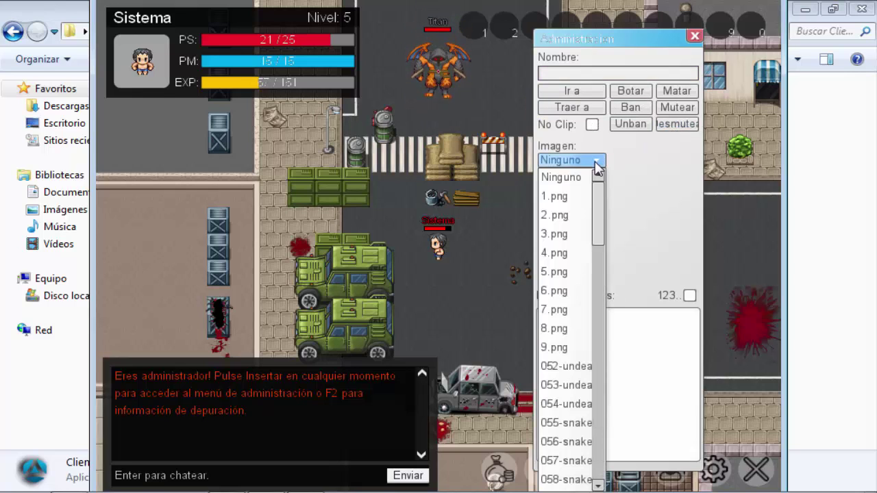
click(578, 198)
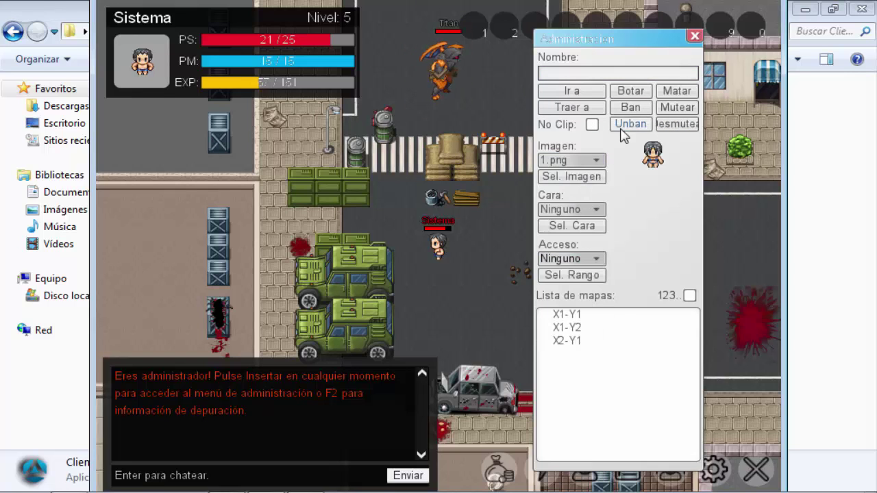
click(594, 165)
click(555, 290)
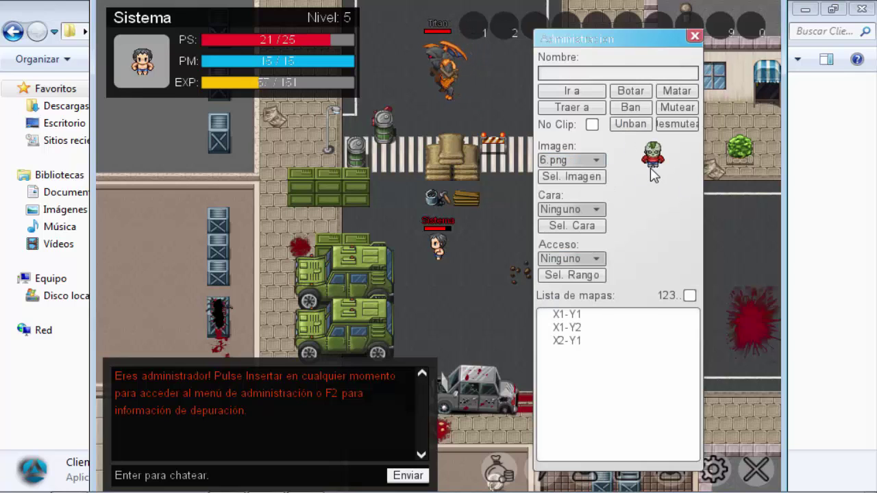
click(567, 74)
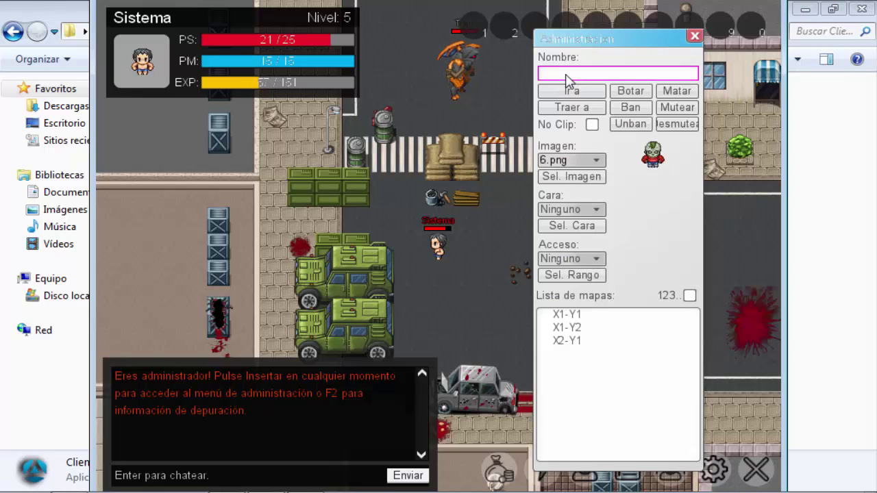
text(Sistema)
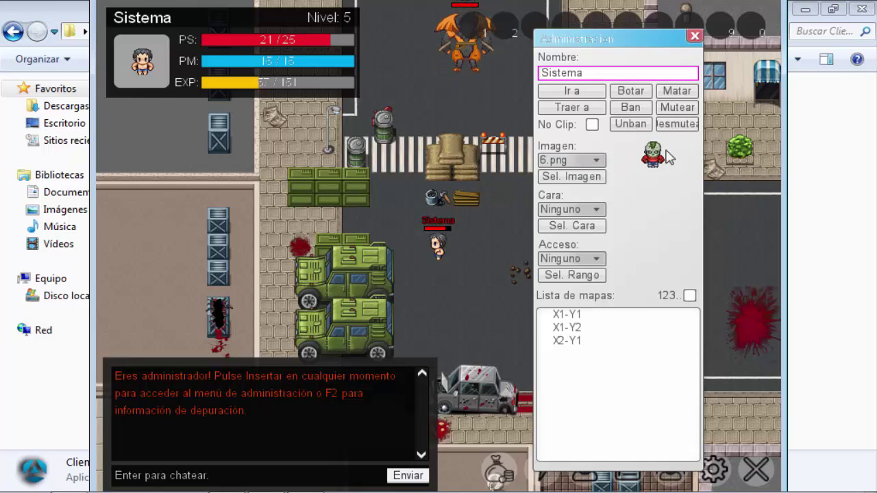
click(574, 179)
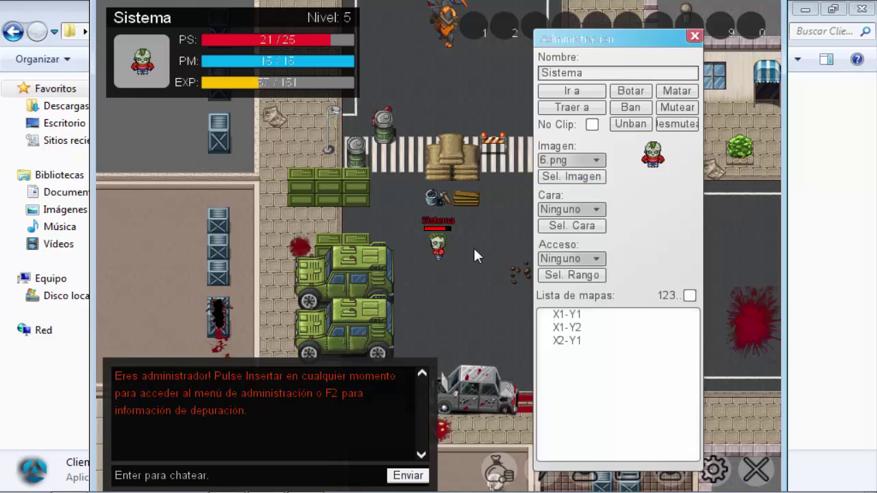
key(Up)
key(Down)
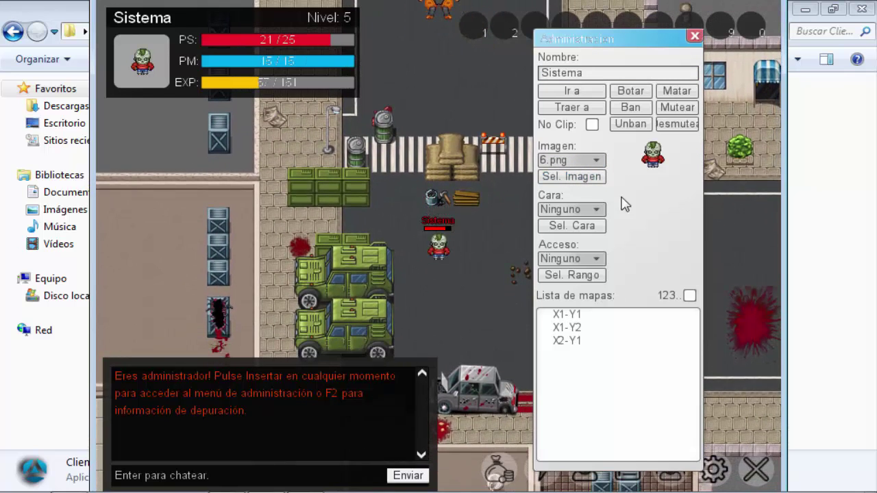
Give the player the 1.png face portrait with Sel. Cara.
click(596, 209)
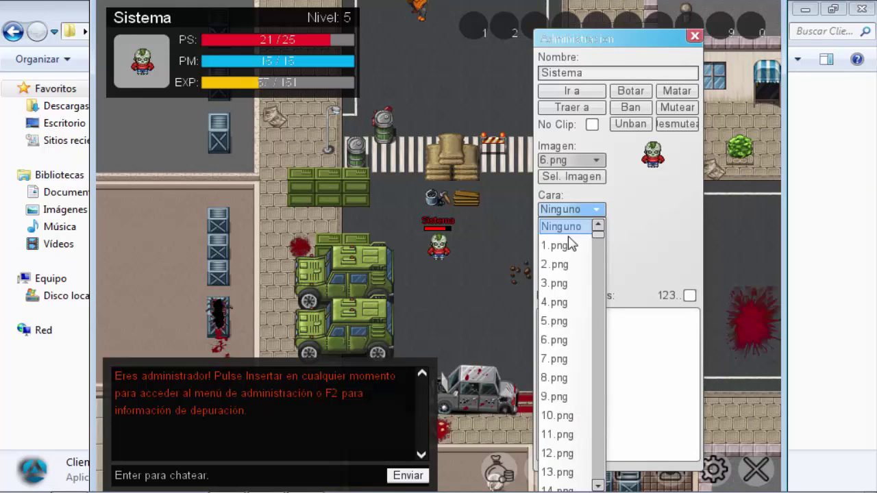
click(130, 61)
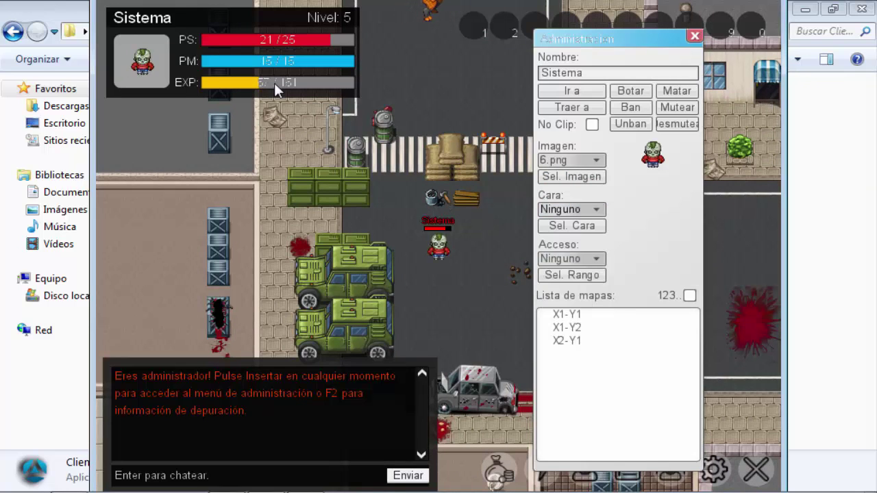
click(581, 208)
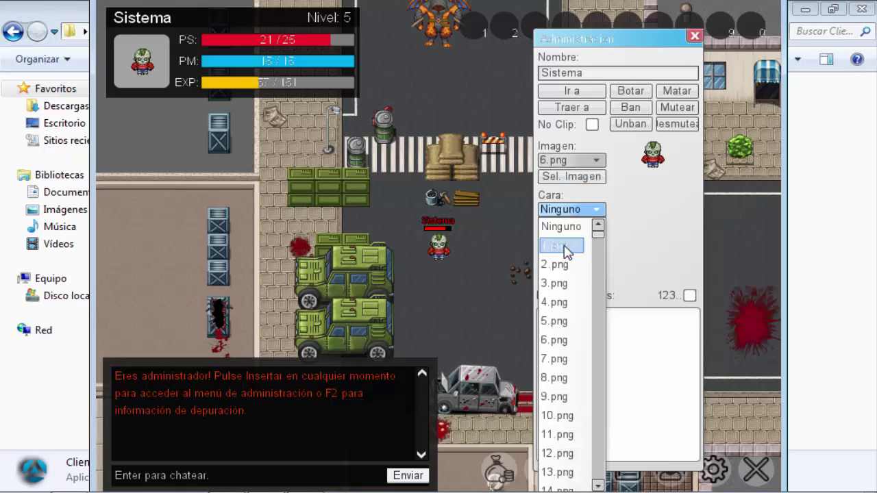
click(566, 246)
click(566, 227)
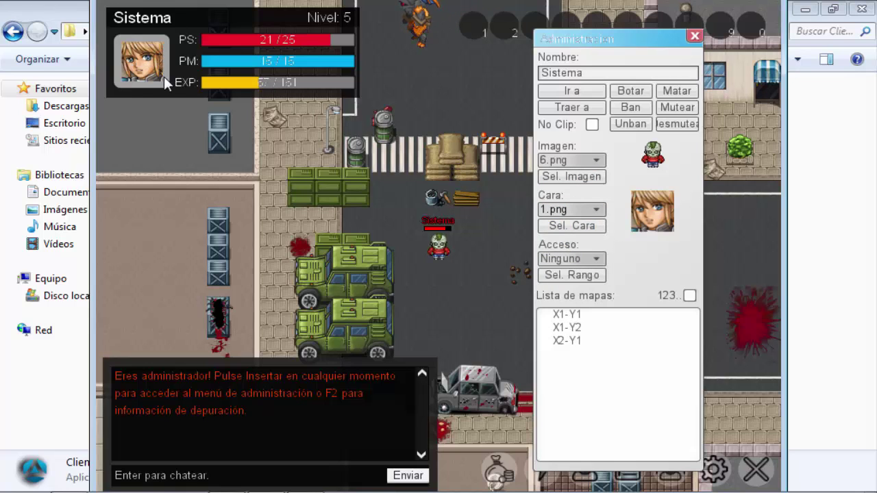
Try applying an access rank to the player; it is refused and stays Ninguno.
click(596, 75)
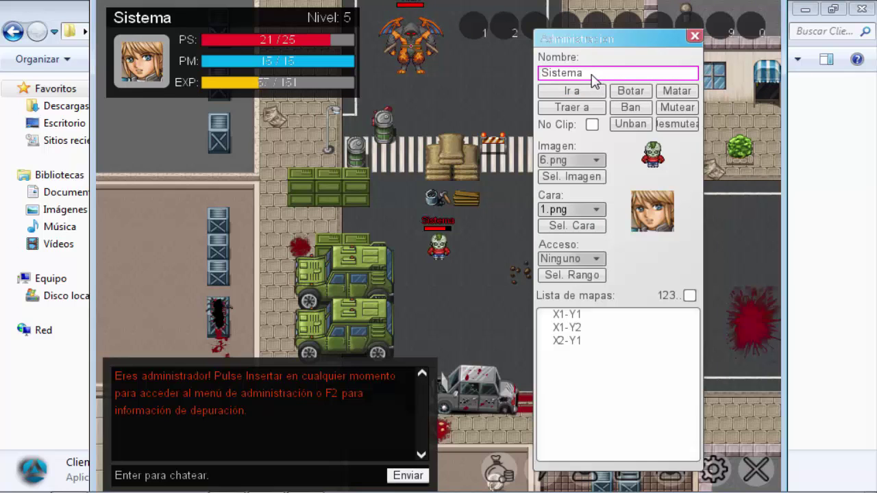
drag(596, 76, 541, 76)
click(613, 78)
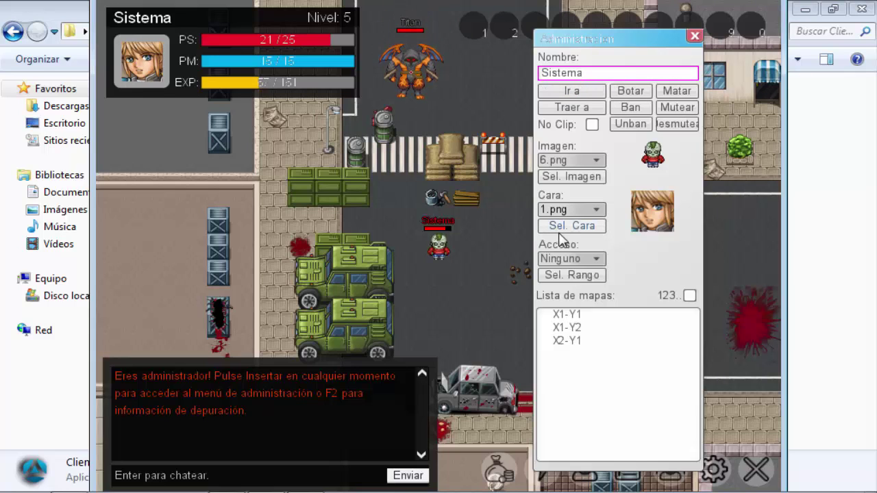
click(583, 275)
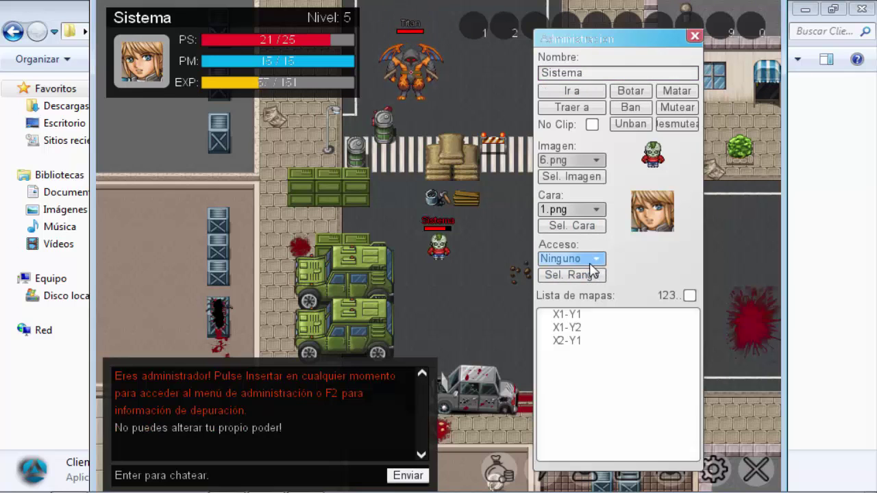
click(592, 263)
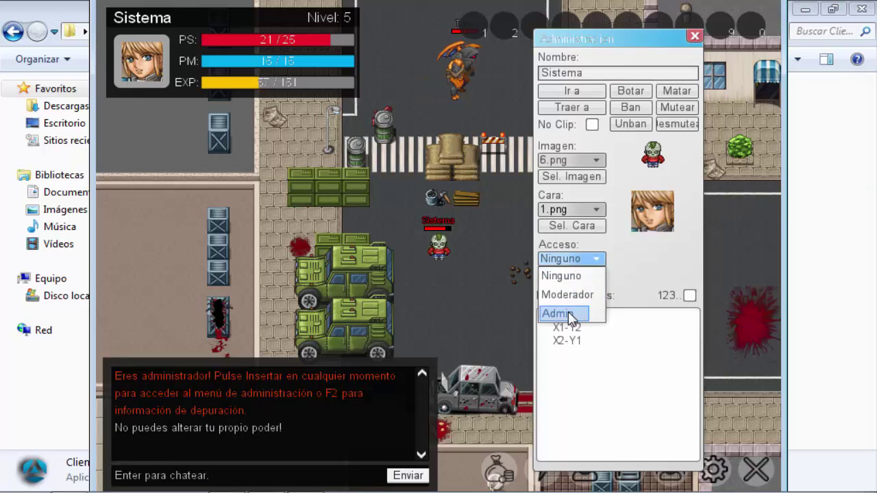
click(637, 256)
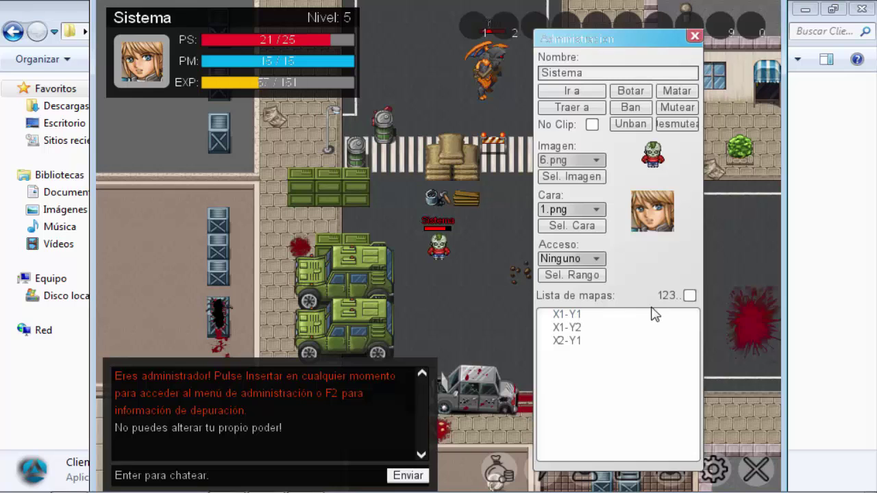
Warp to maps X1-Y2 and X2-Y1, back to X1-Y1, then close the admin panel.
click(590, 316)
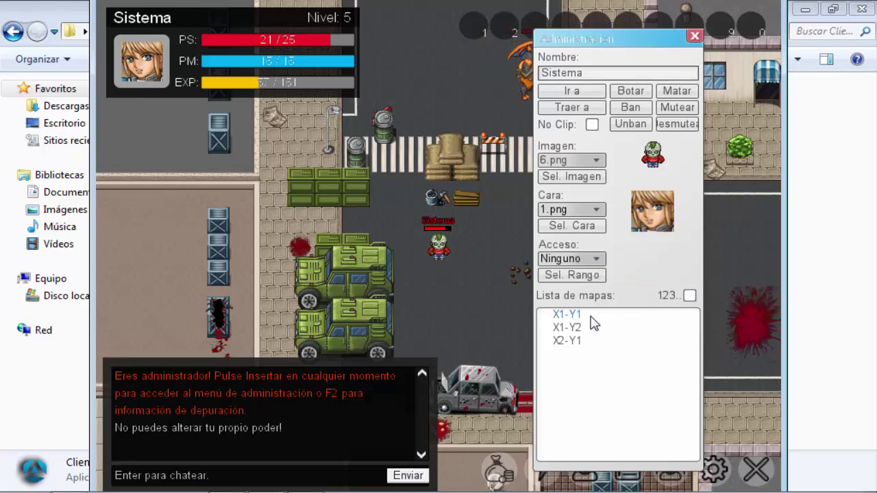
click(570, 319)
click(568, 328)
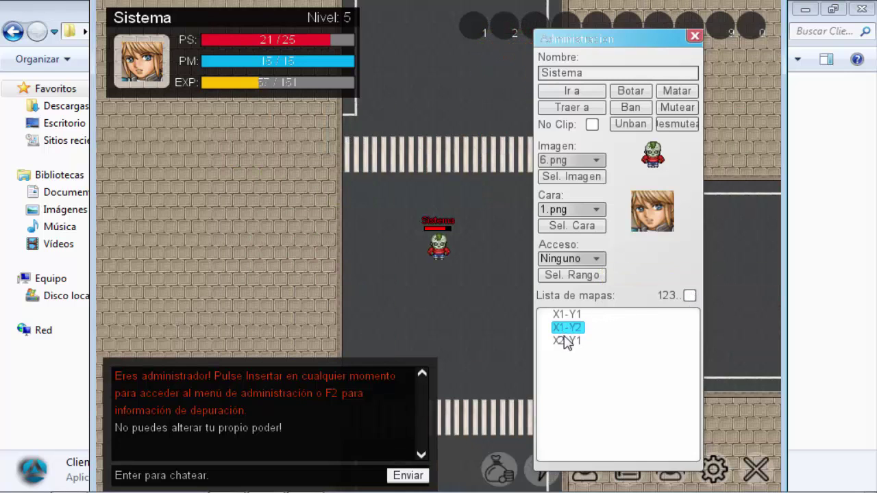
click(567, 341)
click(574, 315)
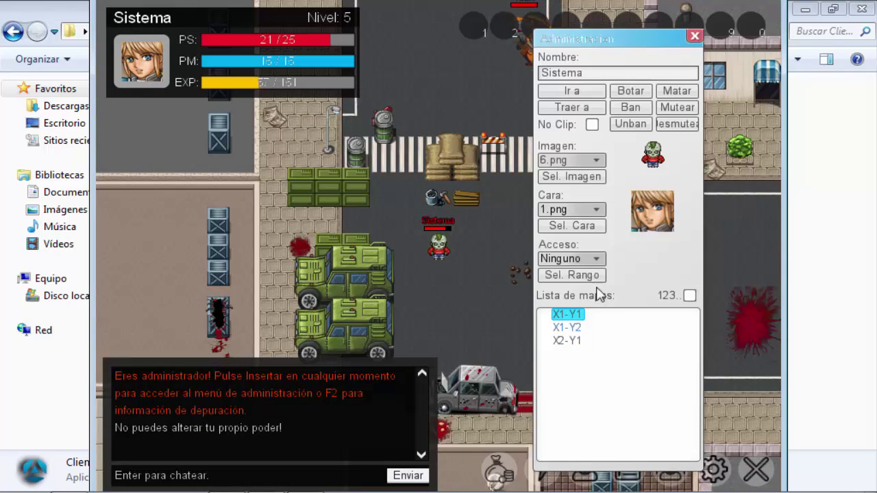
click(695, 37)
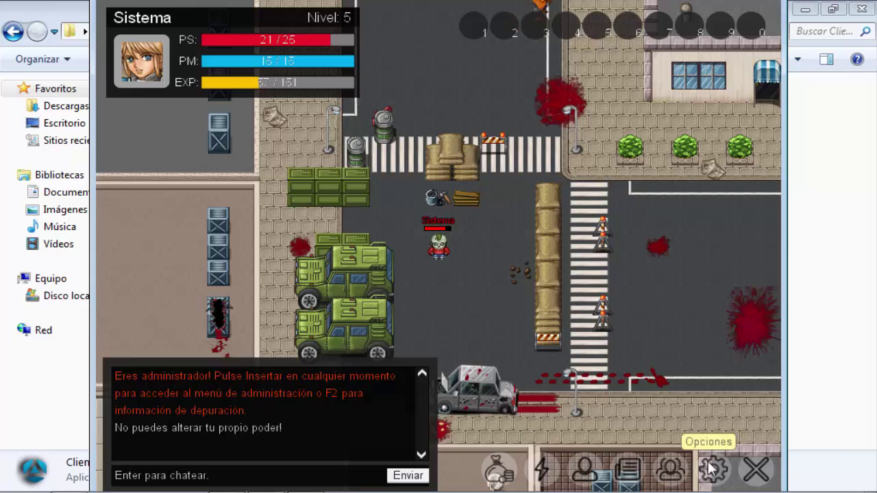
Open and close the Inventario and Habilidad panels, moving the inventory aside to uncover skills.
click(499, 471)
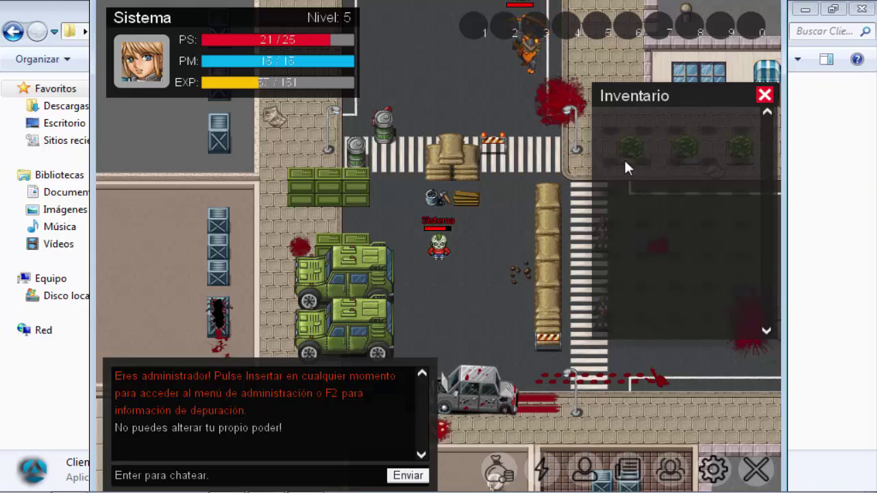
click(762, 98)
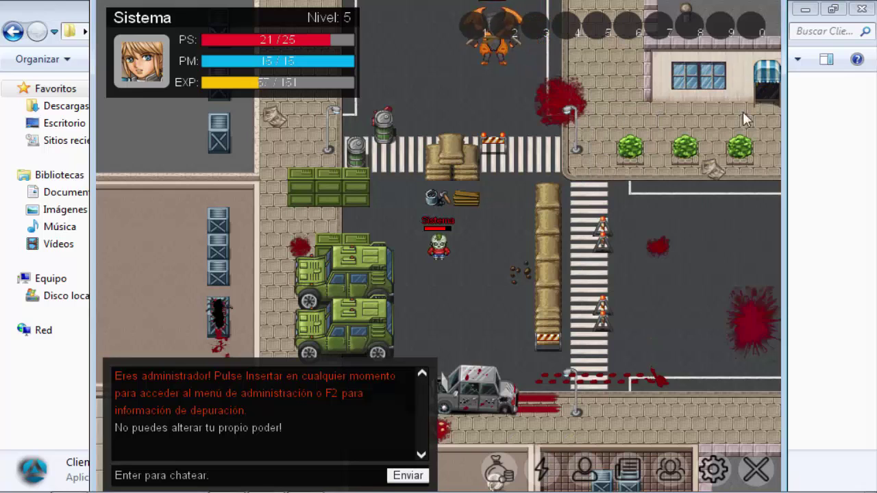
click(541, 471)
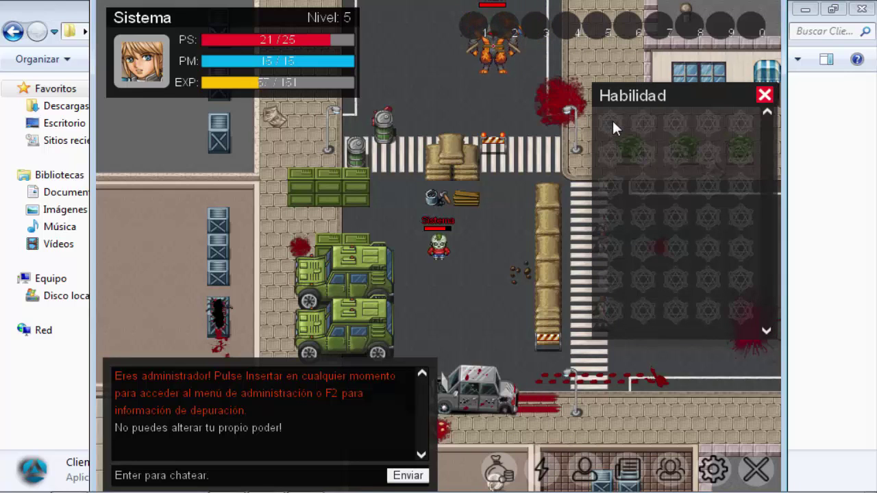
click(498, 472)
drag(631, 100, 423, 102)
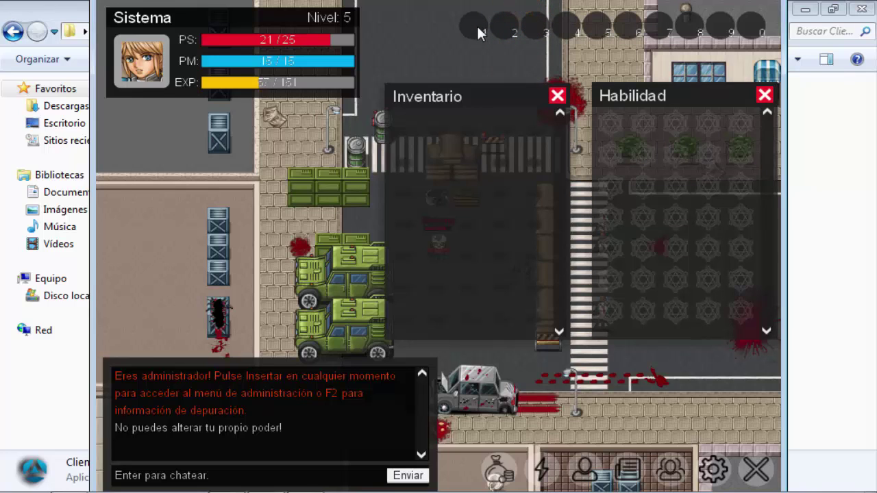
click(559, 96)
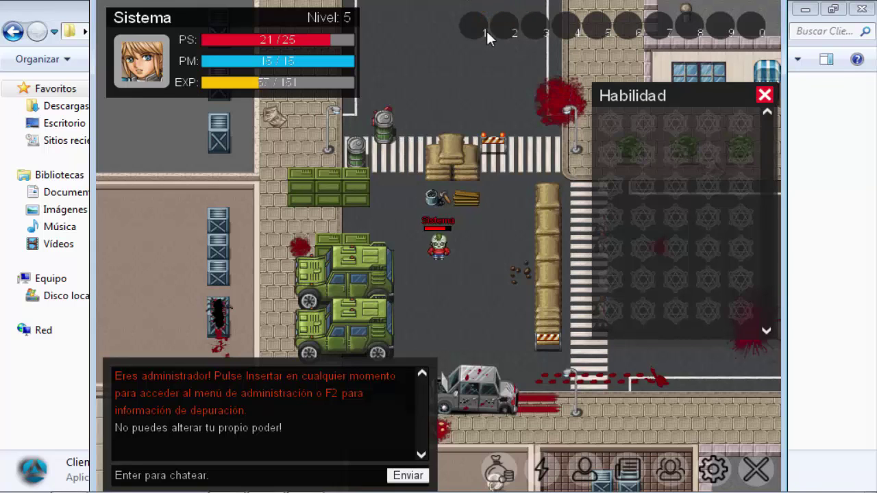
click(763, 95)
Put the last three stat points into DEF, reaching 23 with 0 Puntos, and recheck.
click(584, 470)
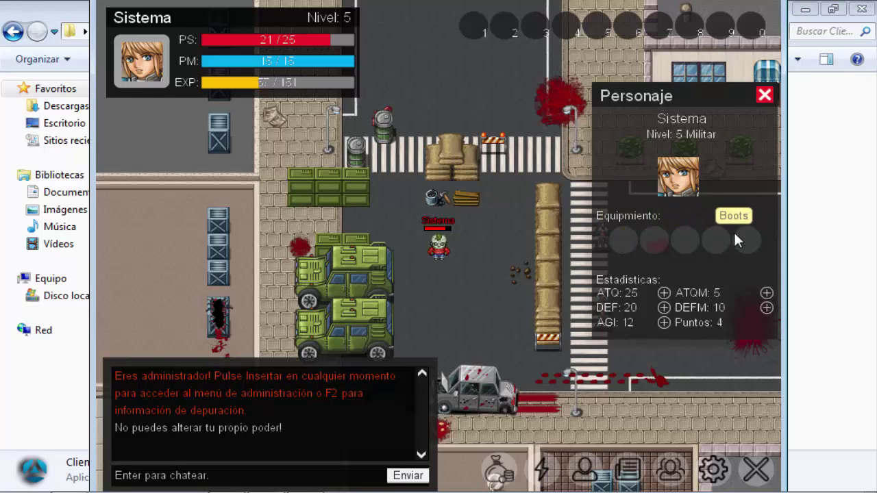
click(663, 305)
click(661, 303)
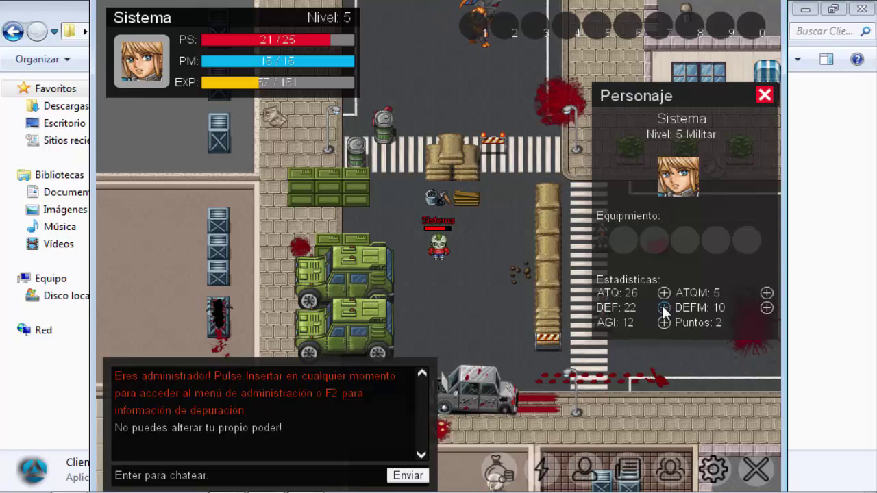
click(662, 303)
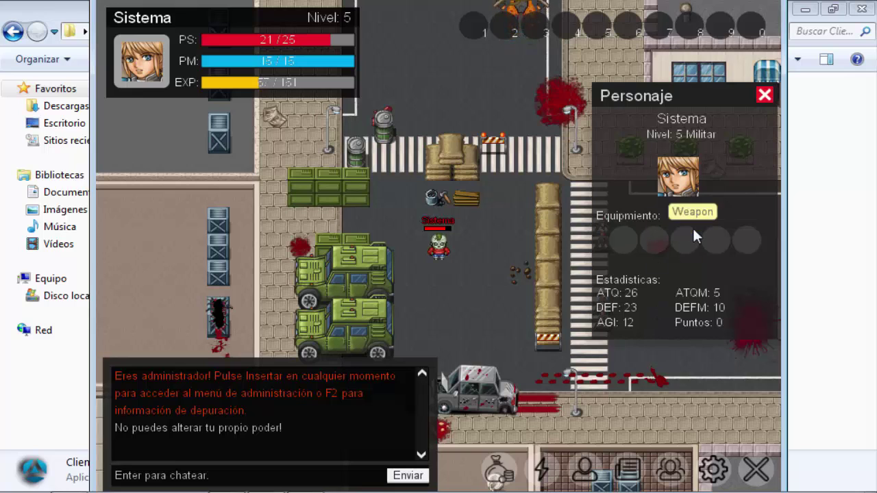
click(763, 95)
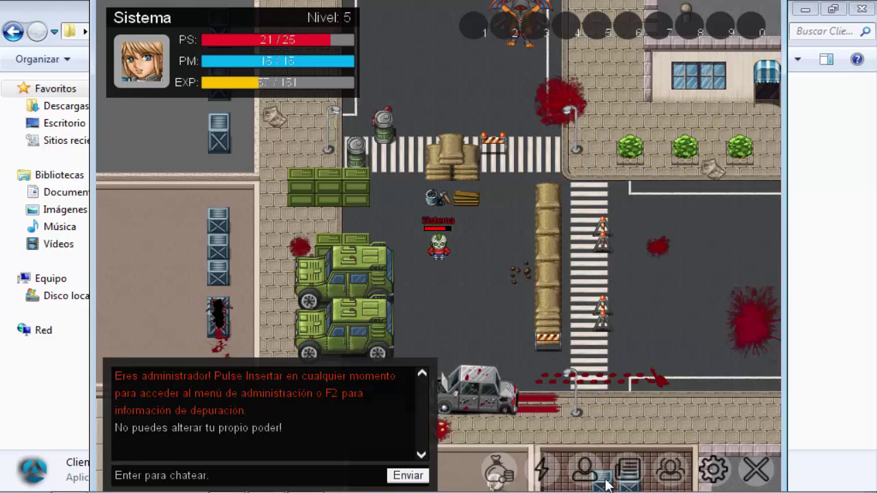
click(584, 469)
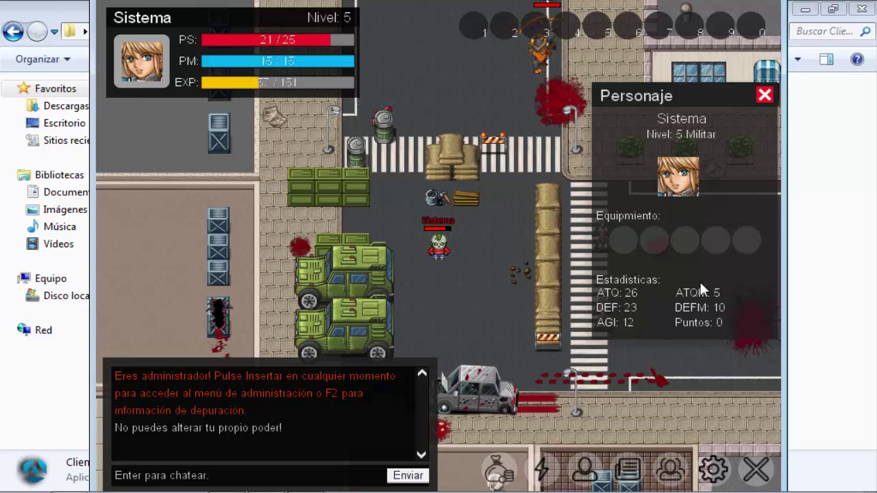
Close Personaje, view the empty Misiones and Equipo panels, then close both.
click(764, 95)
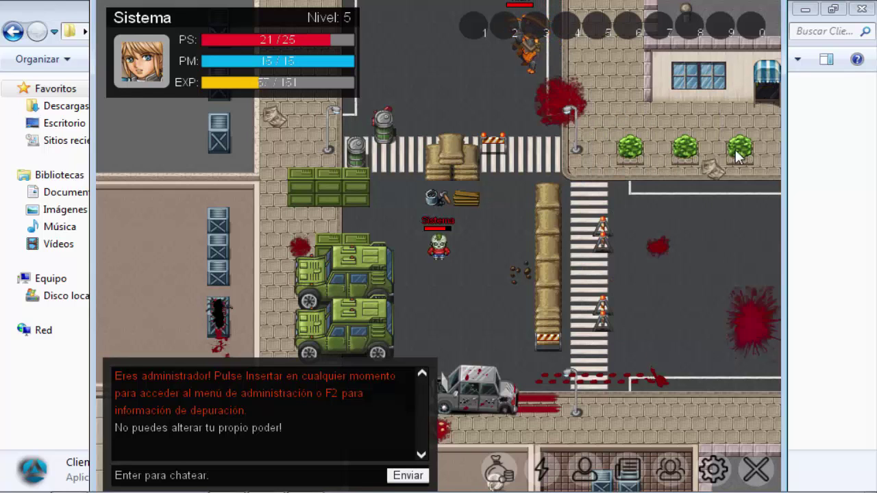
click(627, 470)
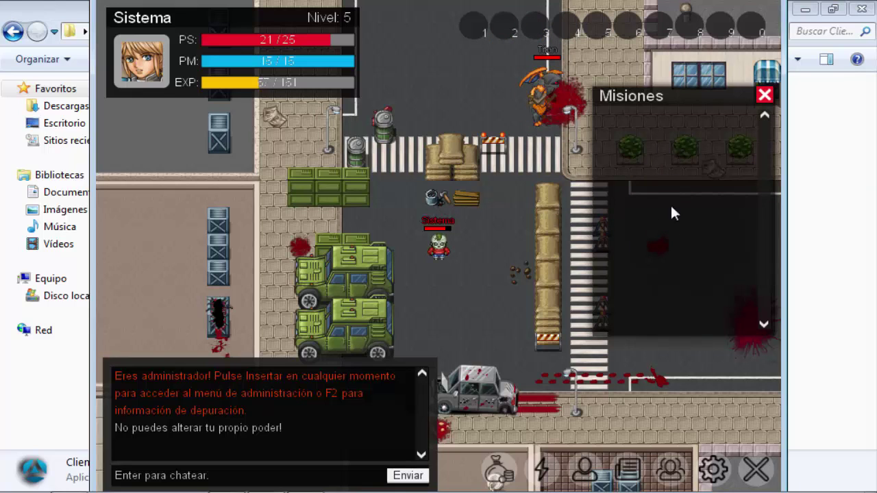
click(670, 472)
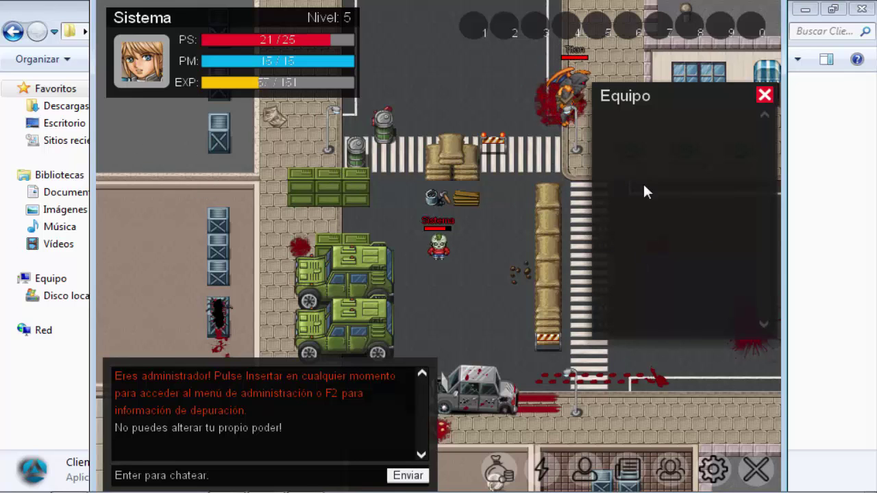
click(764, 96)
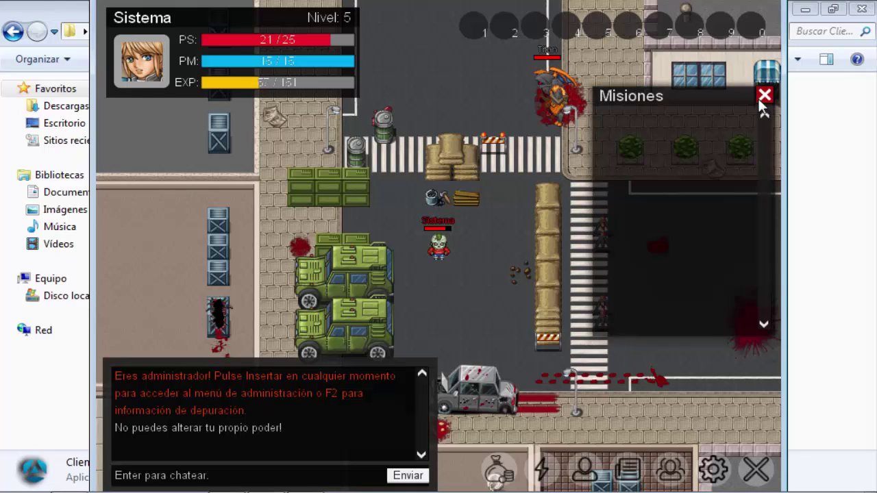
click(763, 95)
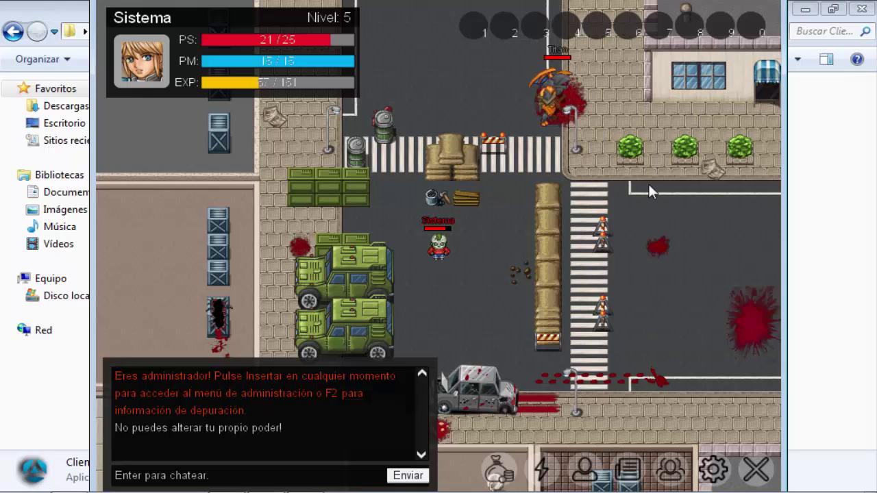
click(713, 471)
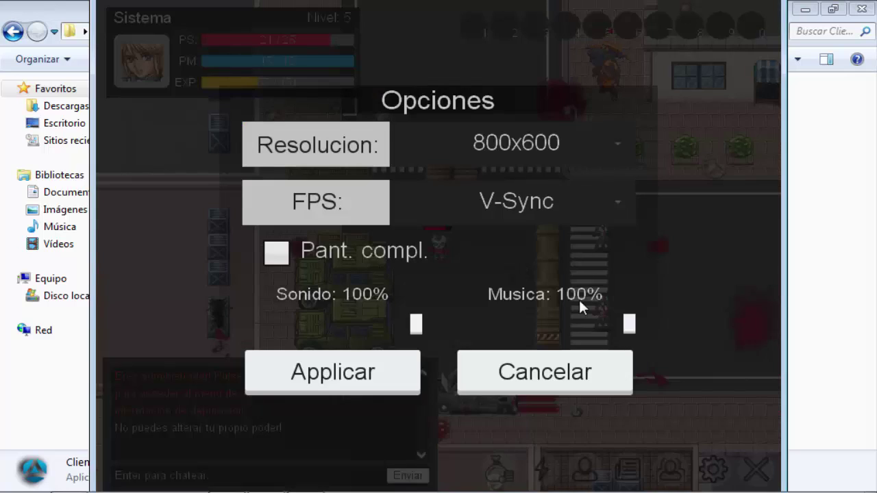
click(556, 143)
click(561, 143)
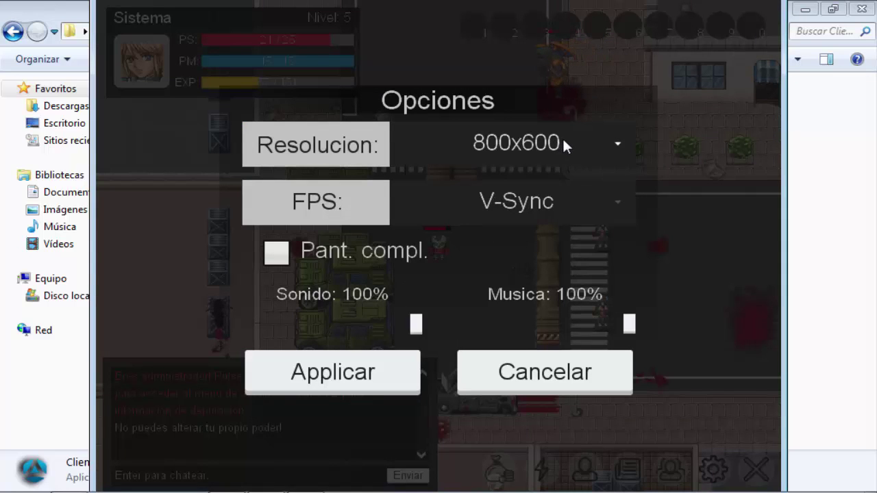
click(562, 144)
click(587, 139)
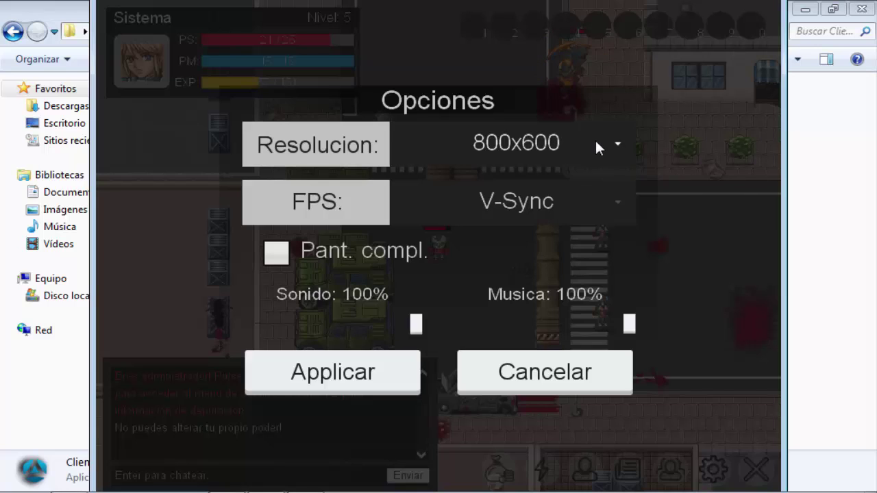
click(604, 200)
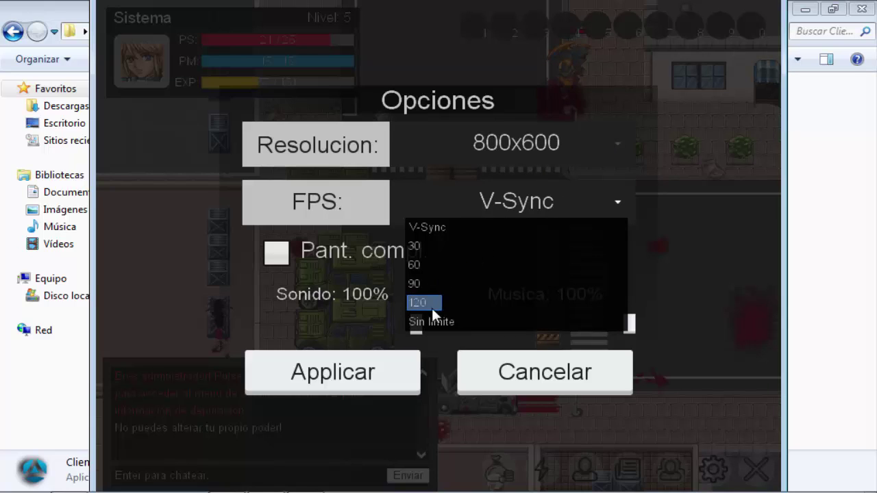
click(581, 194)
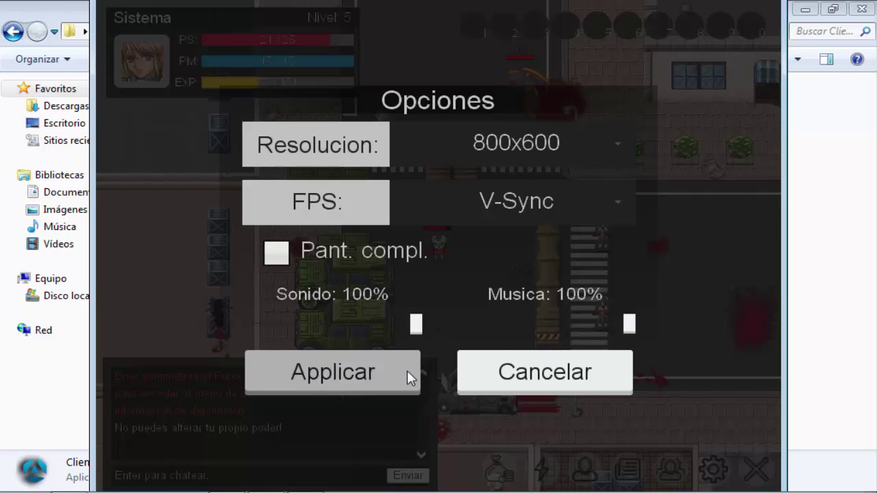
click(524, 373)
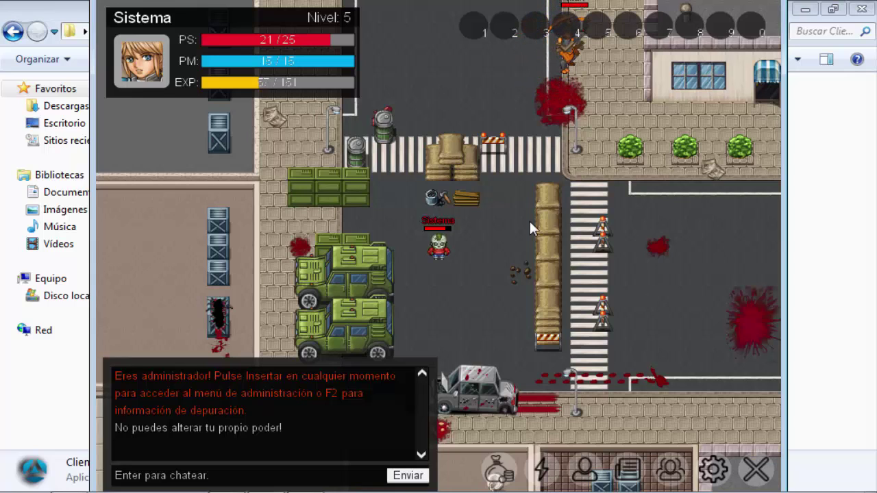
Send the test chat message 'ikmk' from the game's chat box.
click(183, 476)
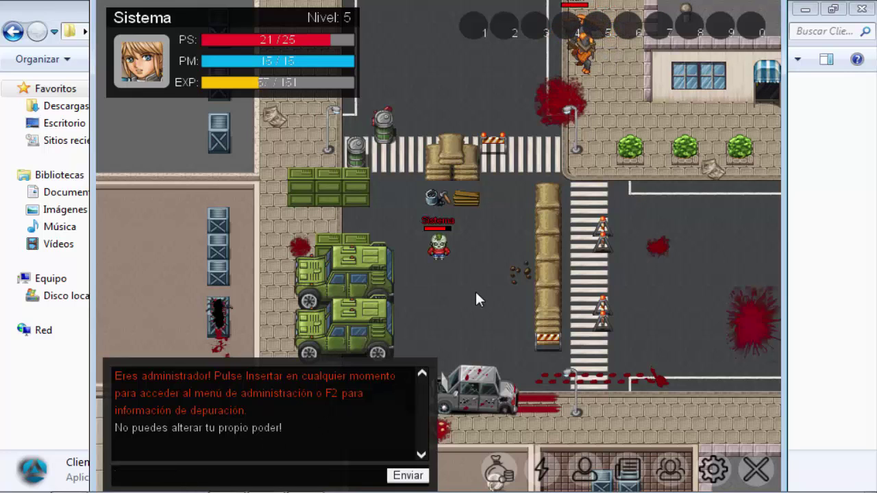
click(477, 295)
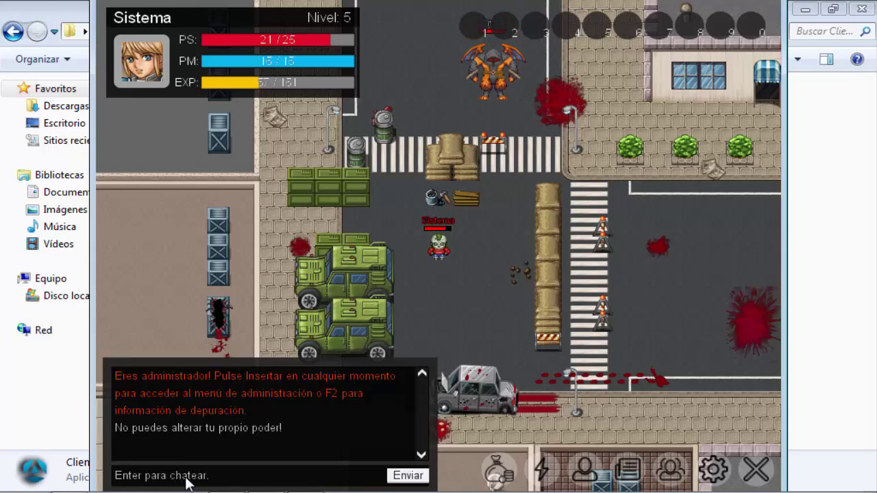
click(289, 469)
text(jjkm)
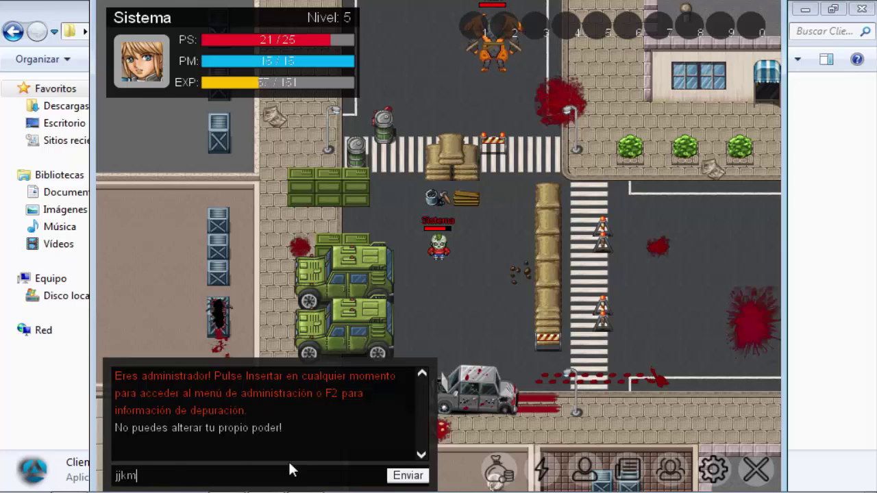
text(ikmk)
key(Return)
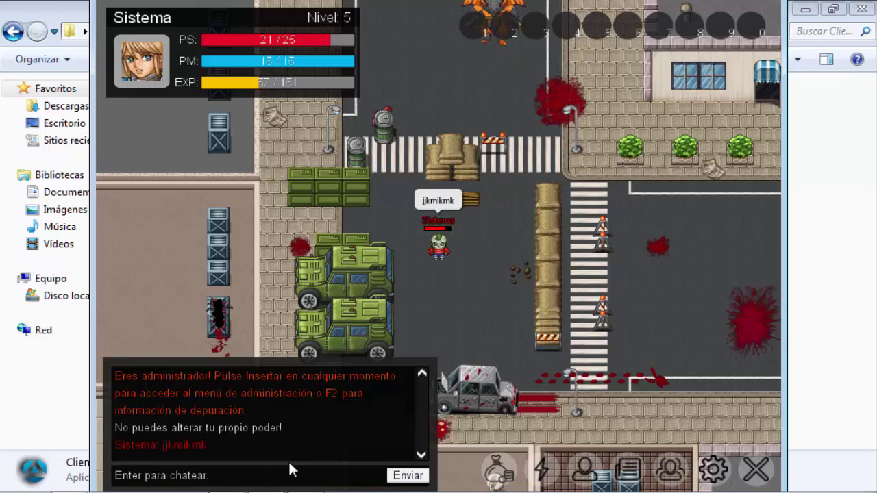
click(238, 477)
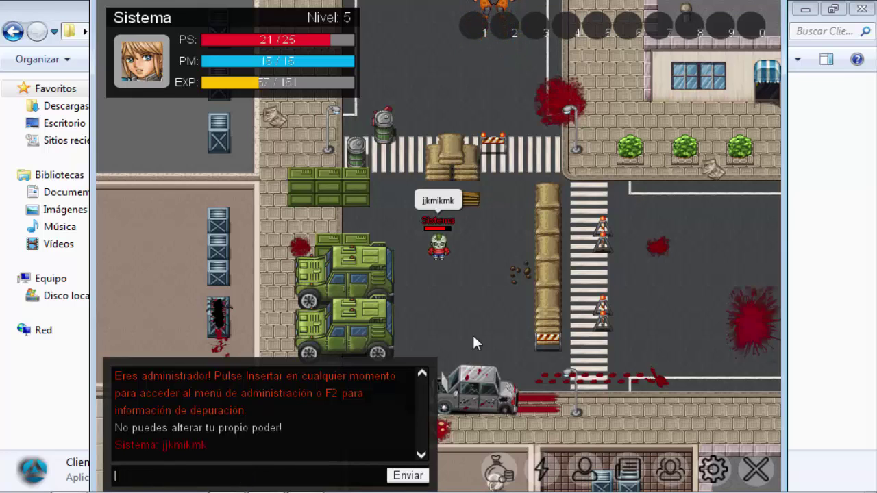
click(349, 404)
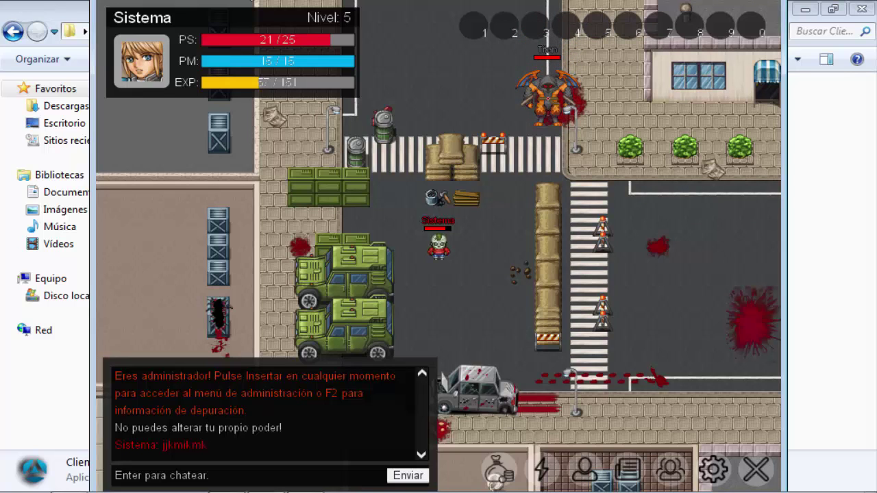
Target the Titan monster and walk the character toward it, then down and left.
click(522, 117)
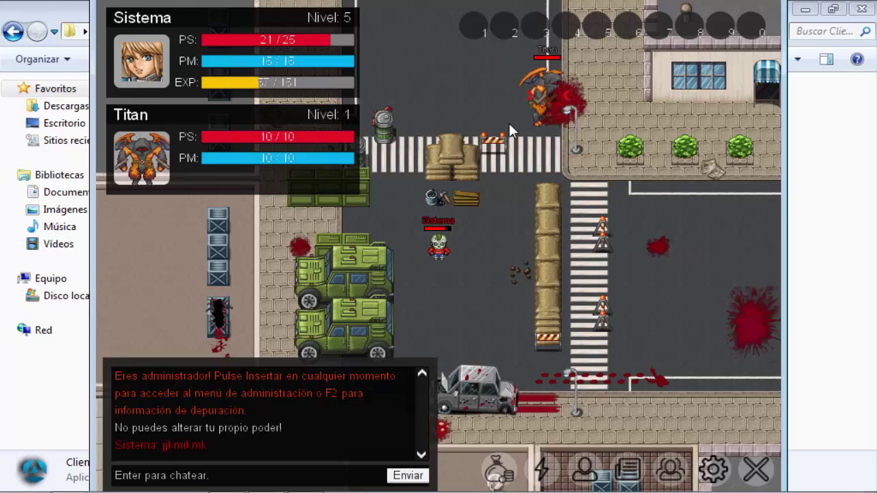
click(563, 95)
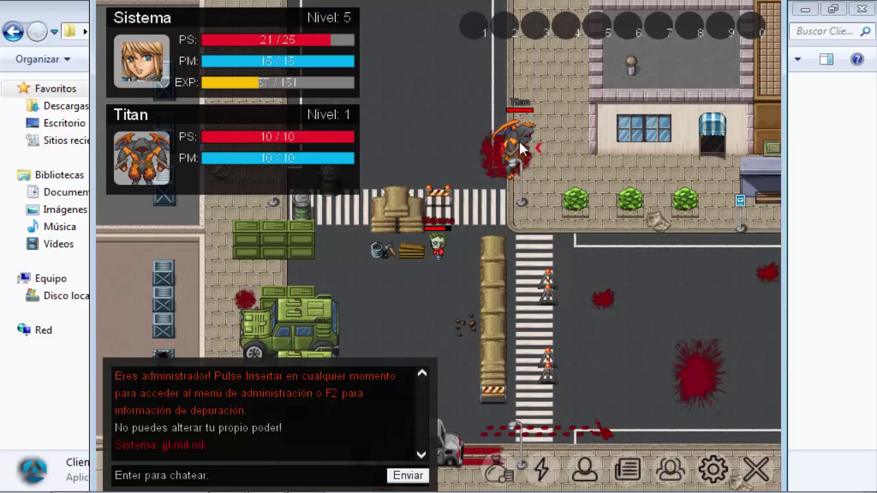
key(Down)
key(Left)
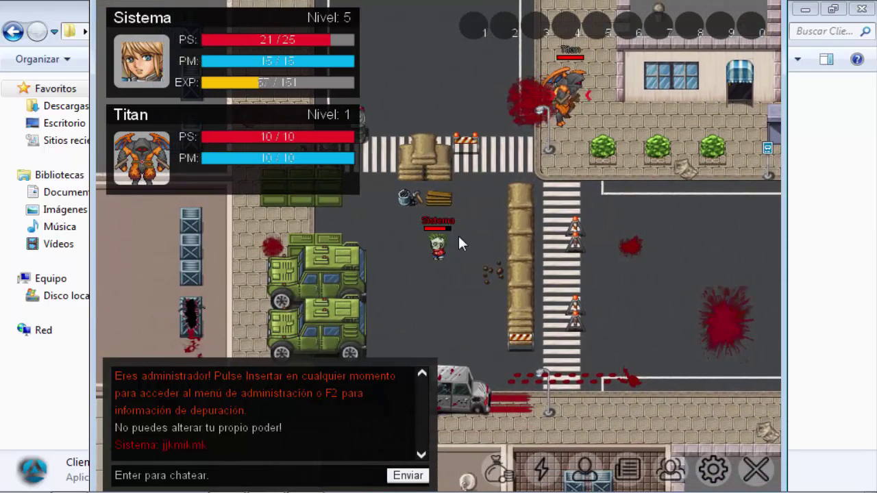
key(Down)
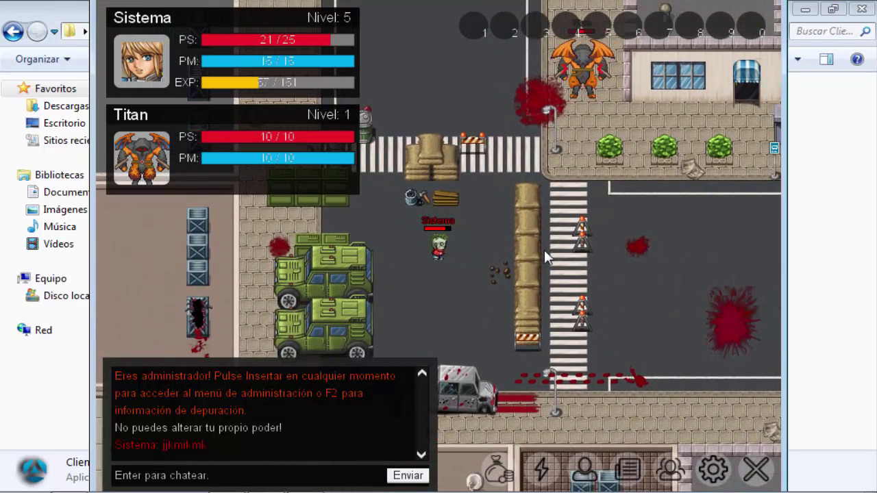
key(Up)
key(Left)
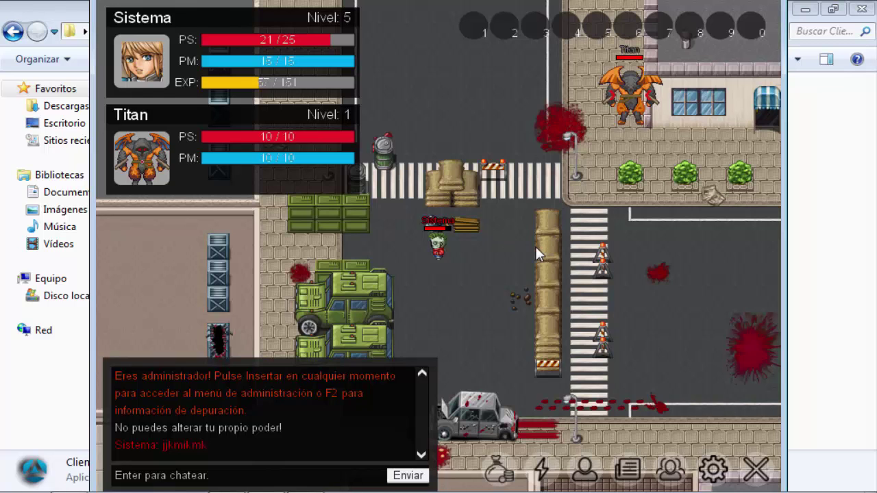
Step the character back and forth onto the crosswalk, then close the game client.
key(Right)
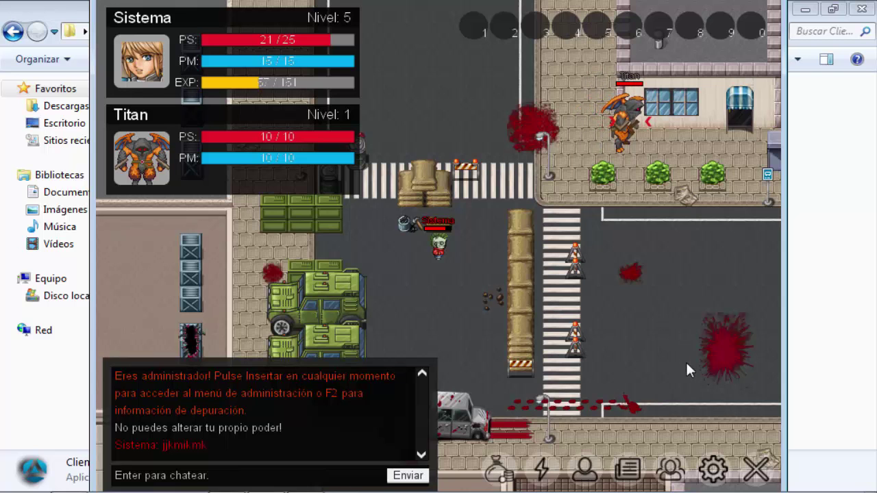
key(Right)
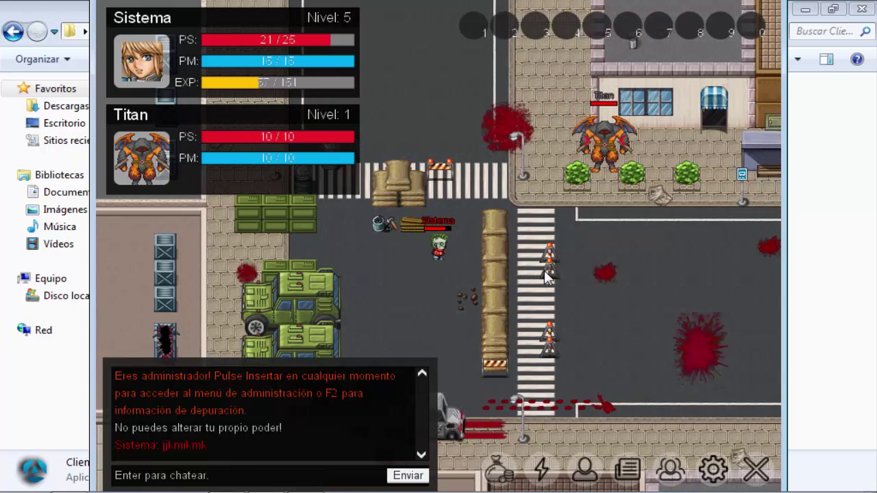
key(Left)
key(Left)
key(Left)
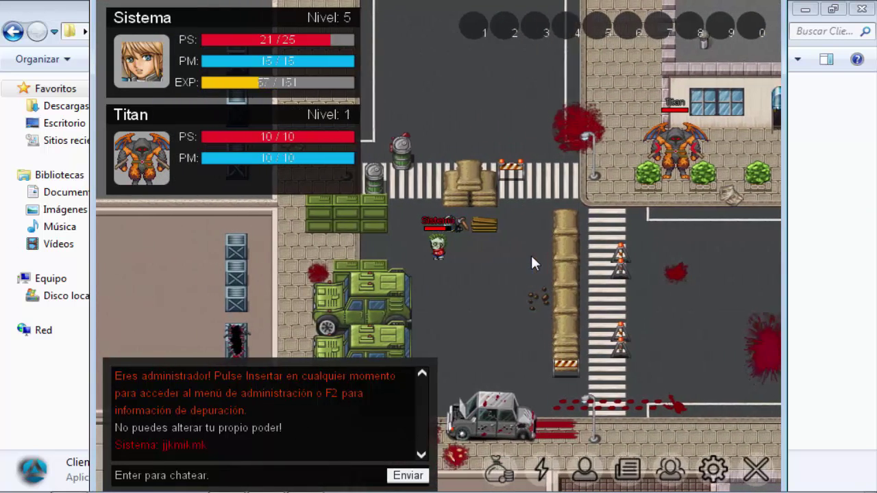
key(Up)
key(Up)
key(Down)
key(Down)
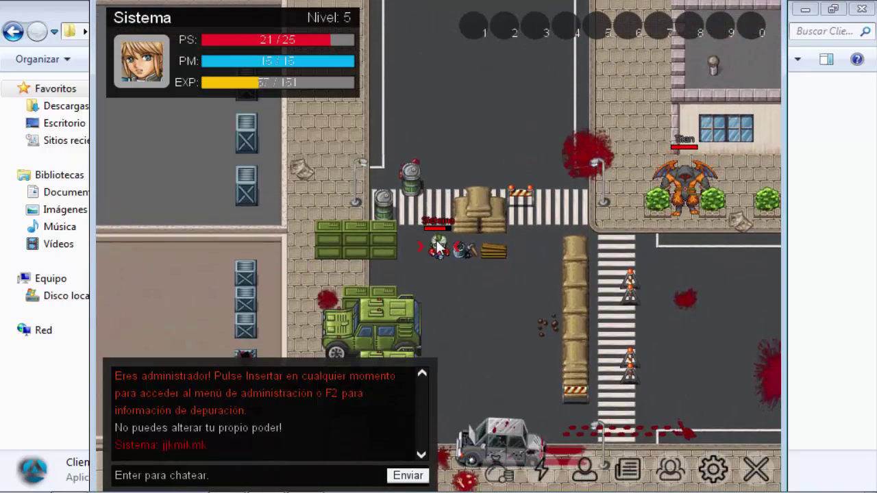
key(Up)
key(Up)
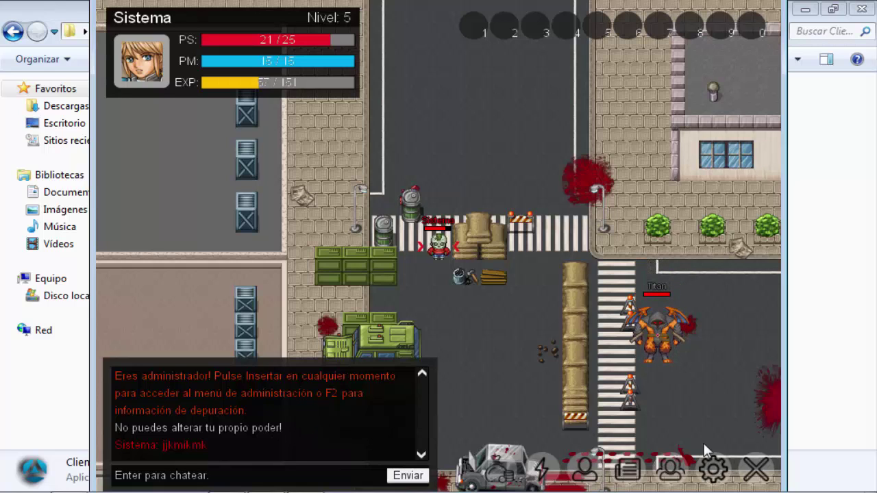
click(759, 469)
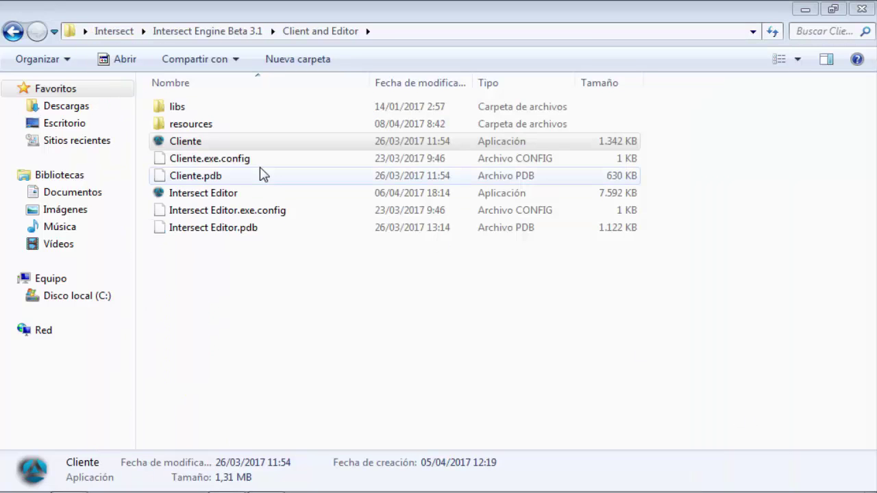
Launch Intersect Editor from the Client and Editor folder and log in.
double_click(235, 194)
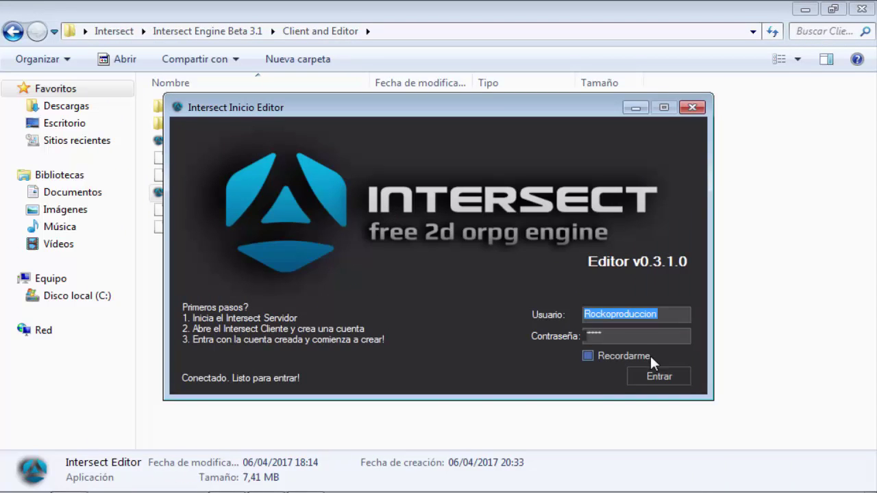
click(651, 377)
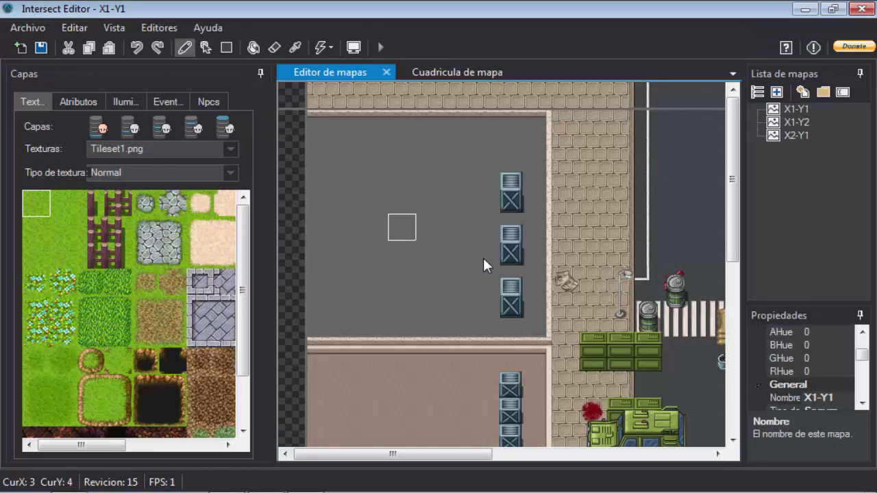
Create a new common event, Common Event 5, in the common events editor and open it.
click(164, 28)
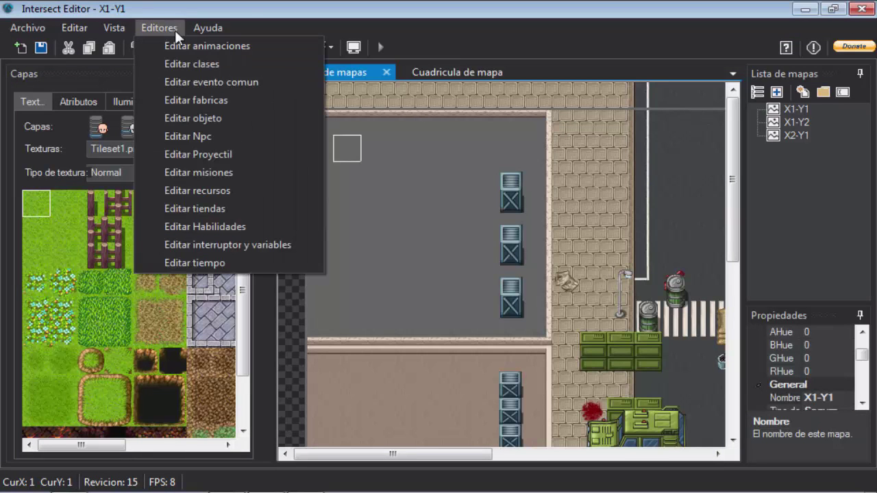
click(222, 83)
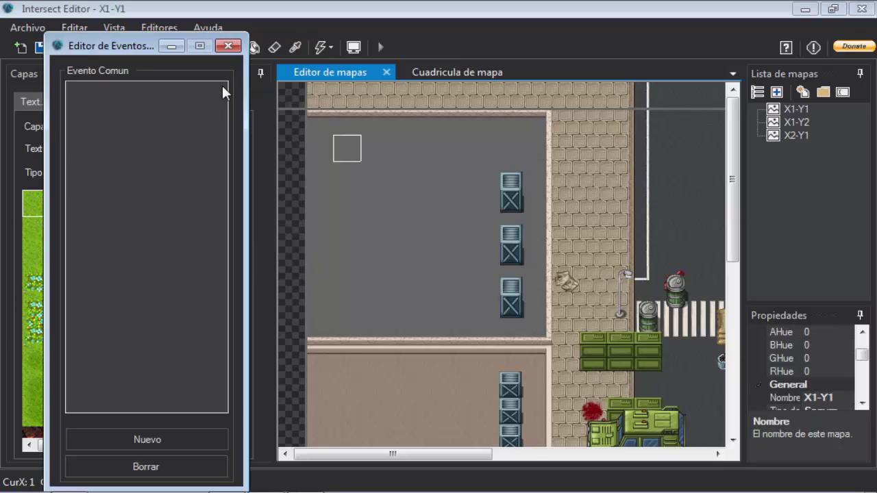
click(156, 433)
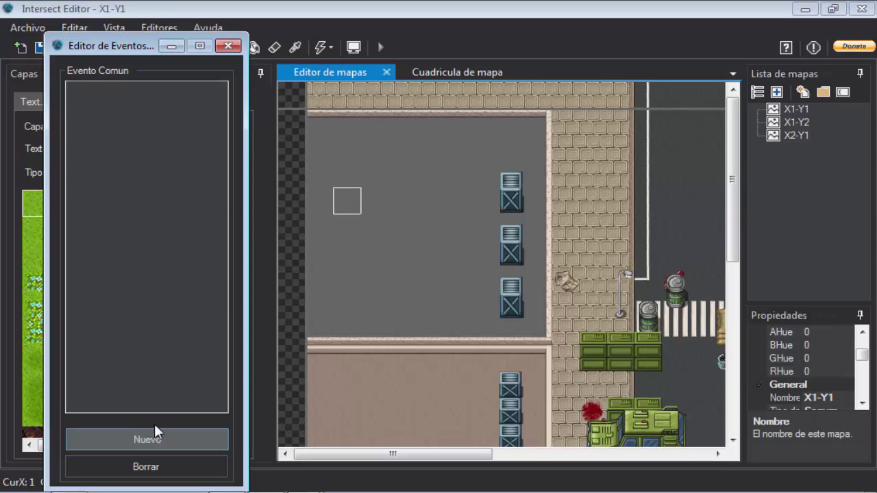
click(107, 87)
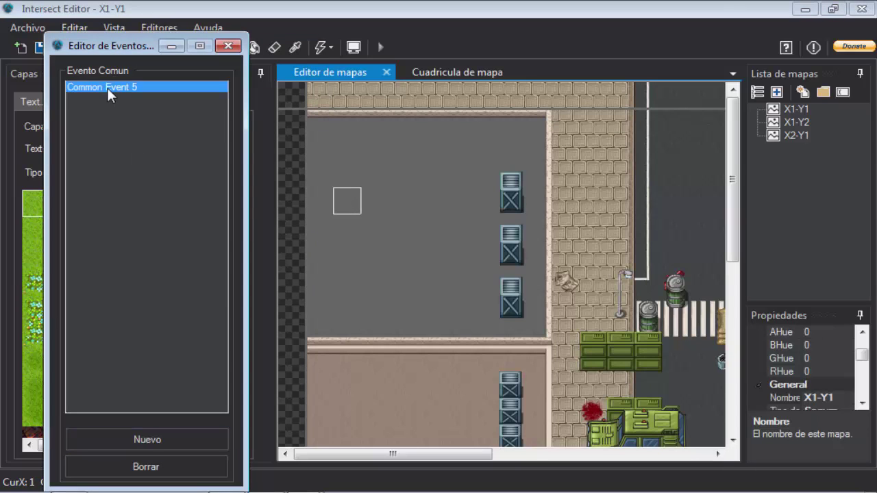
double_click(107, 88)
Rename the event 'Inicio de sesion', set its trigger to Inicio, and bring up the command list.
drag(145, 33, 39, 30)
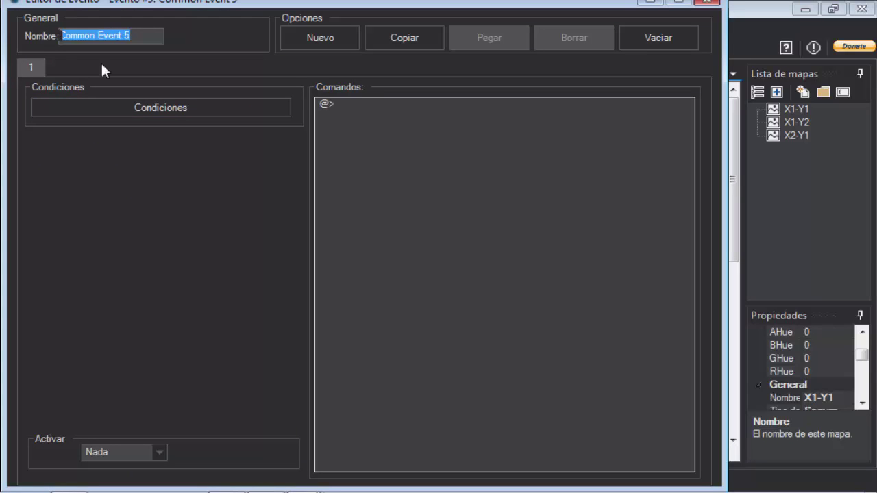
text(Inicio )
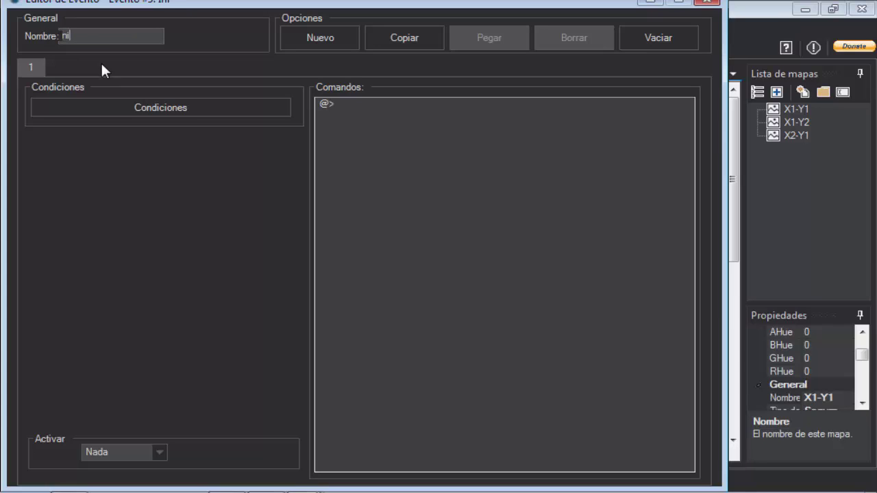
text(de se)
key(BackSpace)
text(sion)
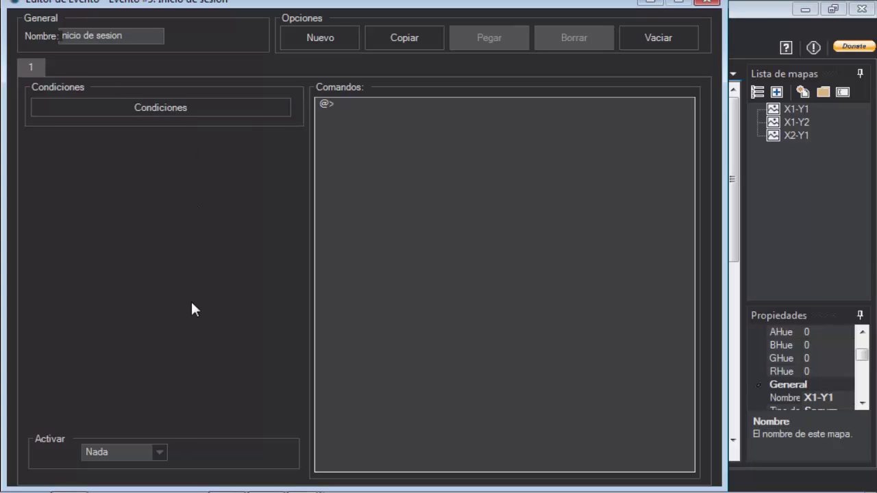
click(155, 453)
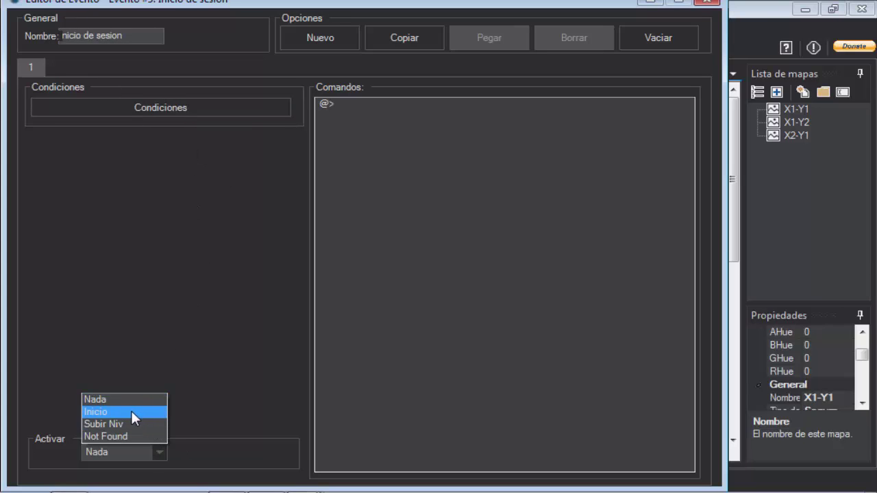
click(133, 410)
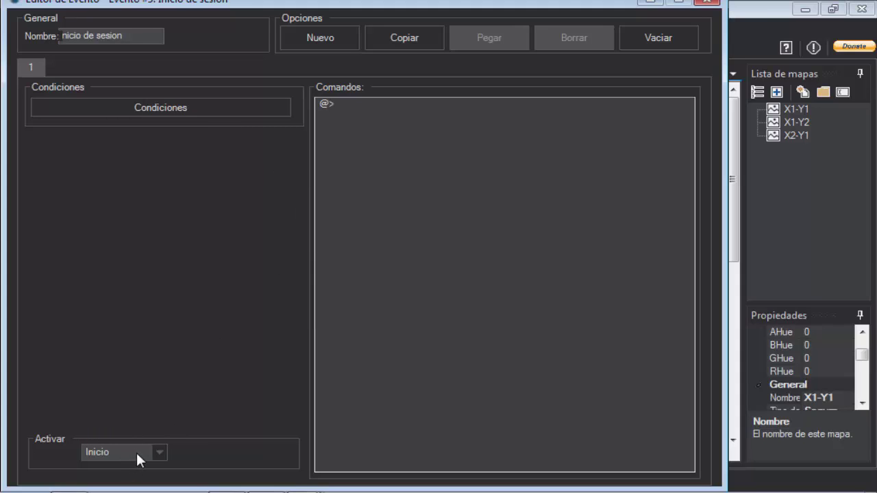
double_click(346, 104)
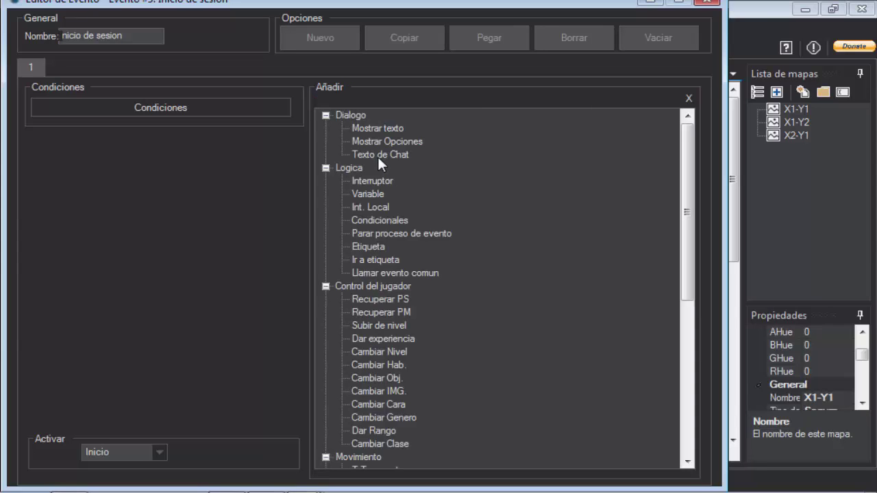
Add a chat text command reading '\pn ha entrado al juego'.
double_click(378, 155)
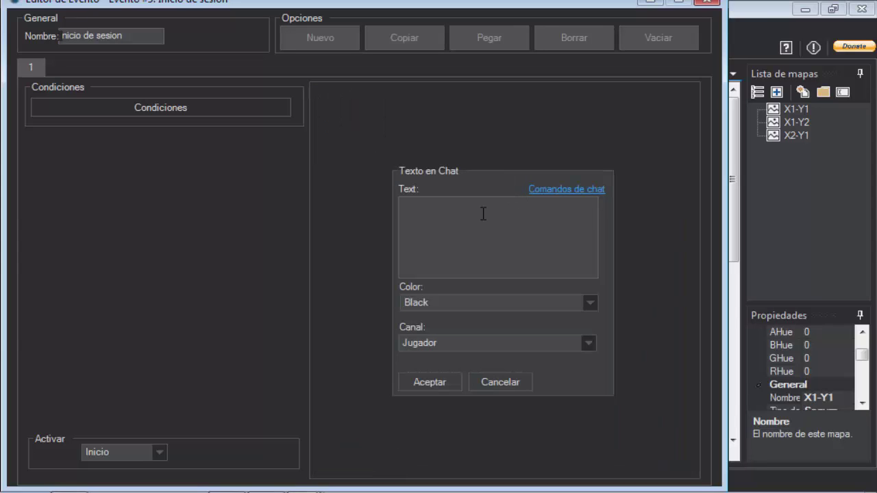
text(\)
text(pn)
drag(448, 200, 381, 196)
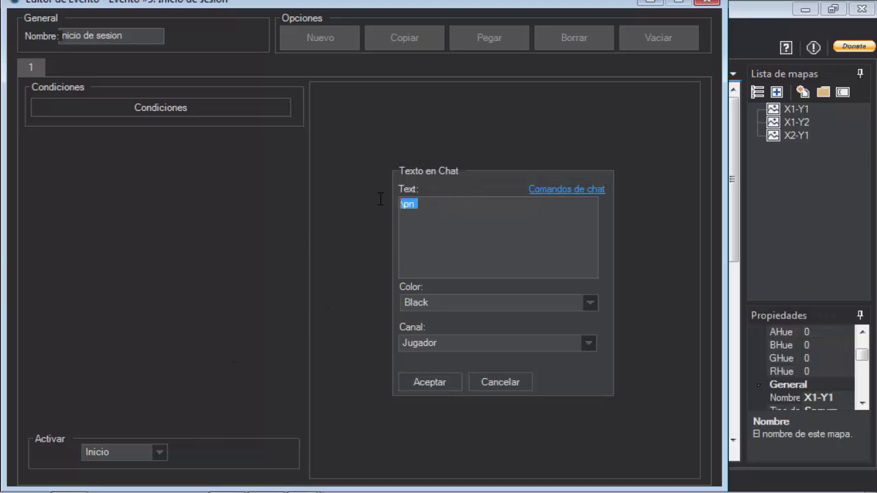
click(441, 205)
drag(444, 206, 364, 202)
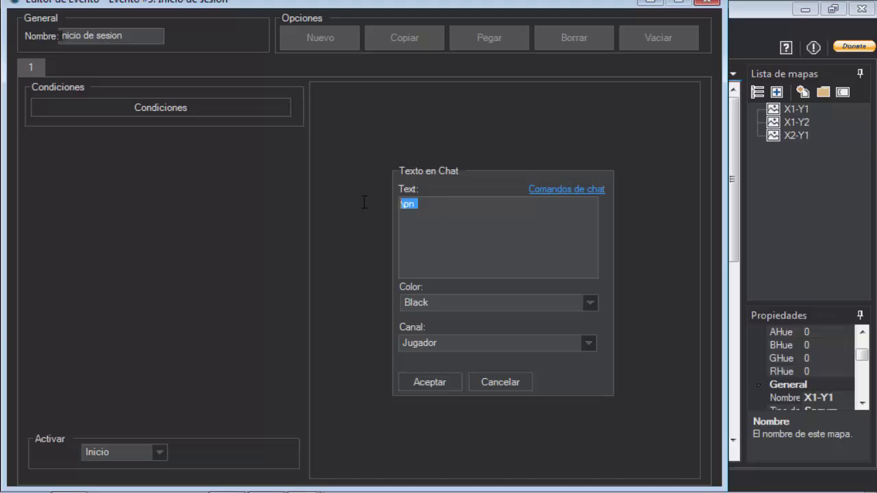
click(449, 213)
text(ha ent)
text(rado al juego)
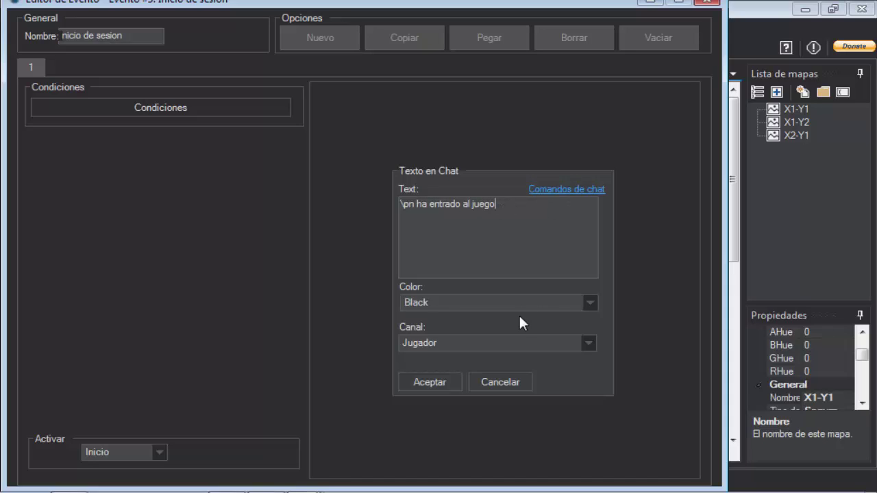
Set the message colour to Green and channel to Global, then confirm it.
click(581, 302)
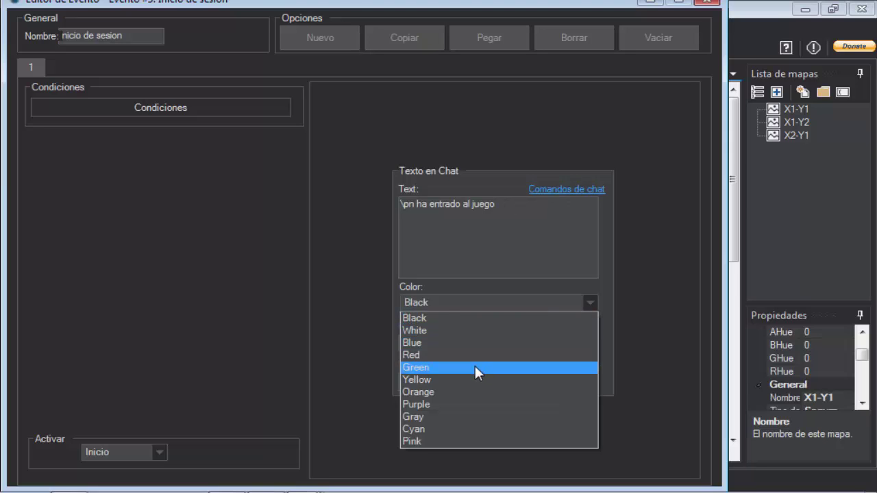
click(475, 367)
click(472, 346)
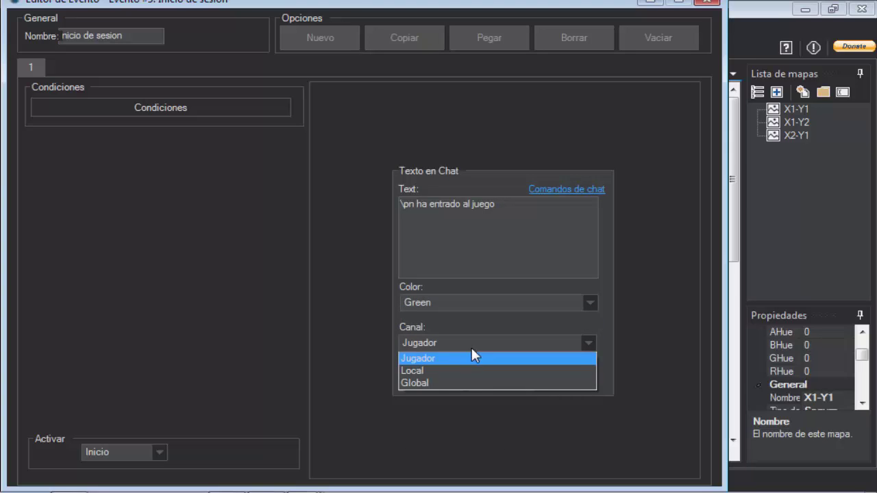
click(421, 384)
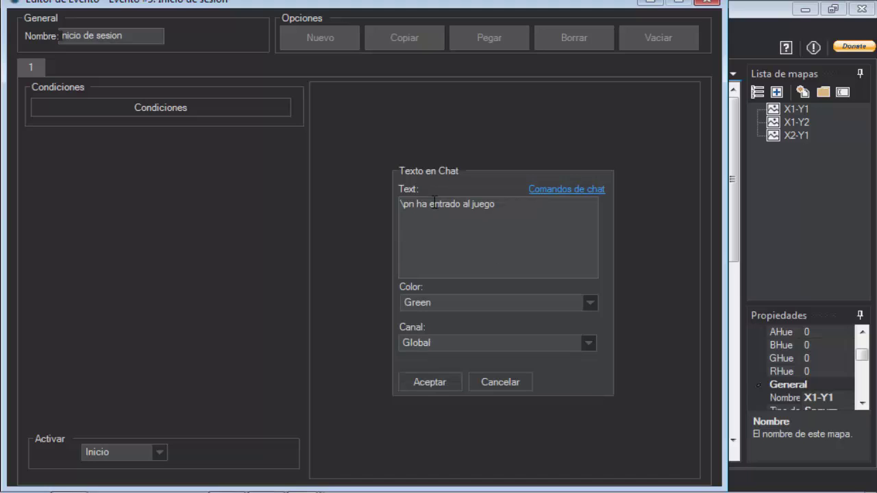
drag(416, 204, 513, 209)
key(ctrl+a)
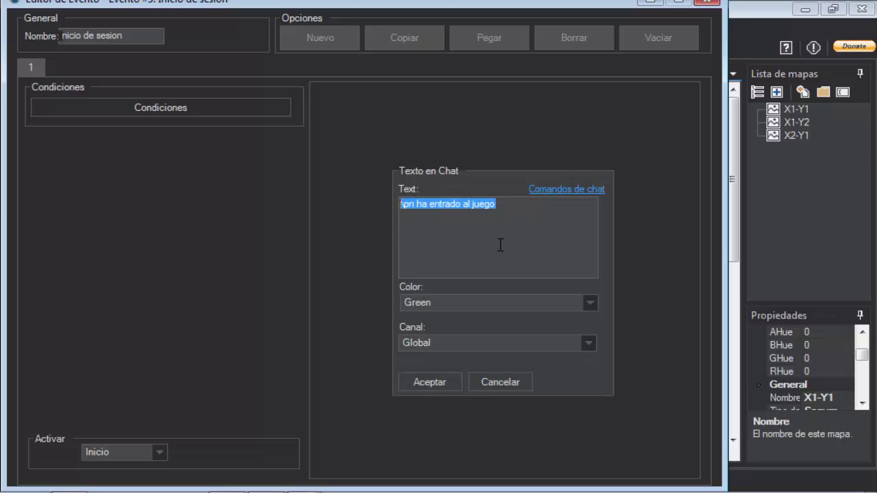
click(501, 245)
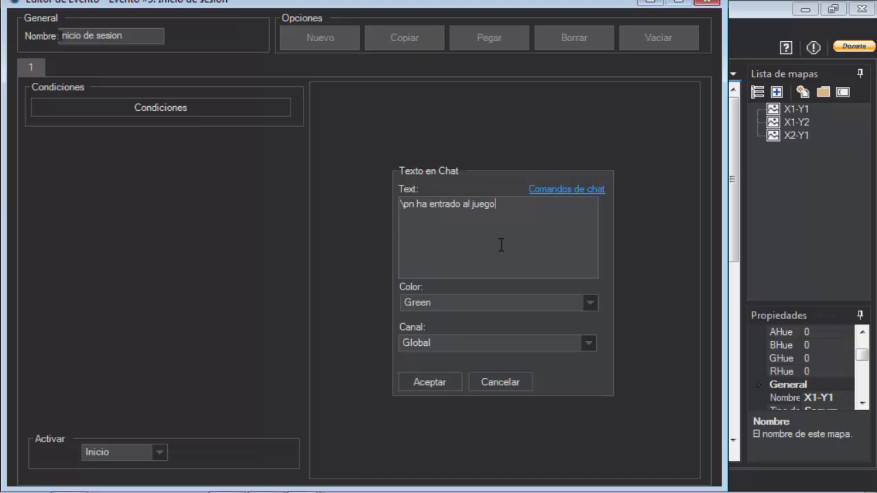
click(439, 382)
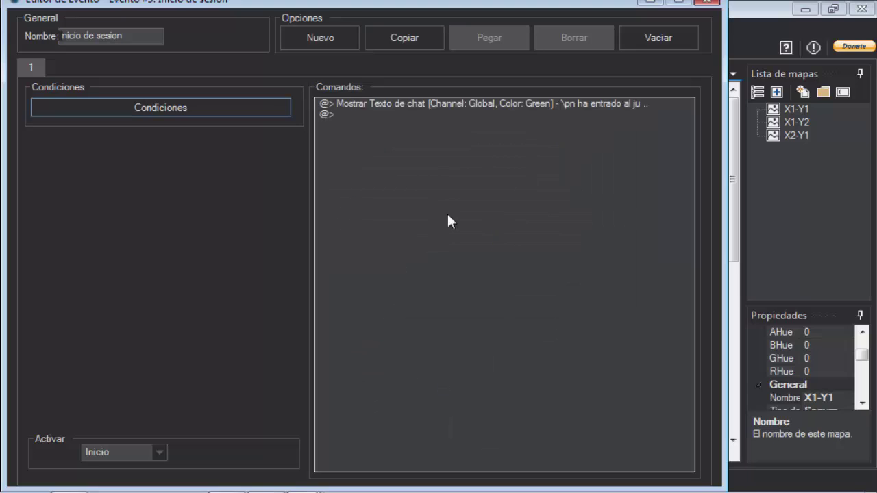
Add a second chat text command reading 'Hay \onlinecount conectados'.
double_click(368, 114)
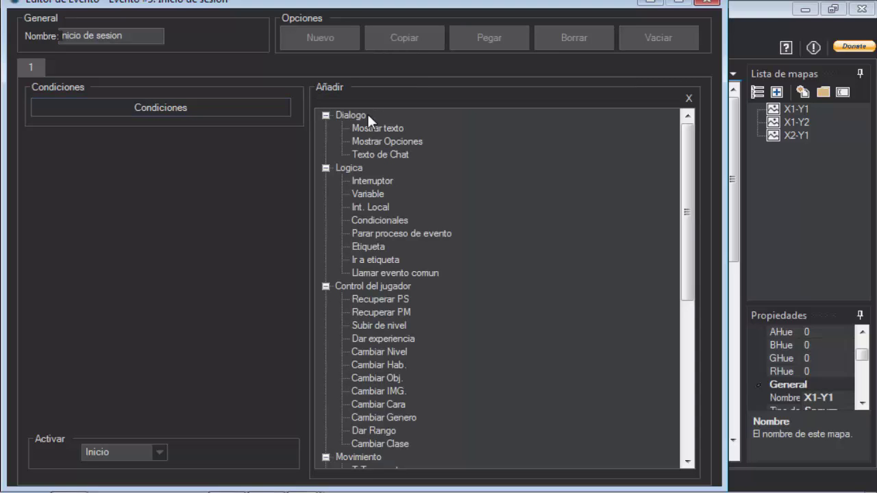
double_click(381, 152)
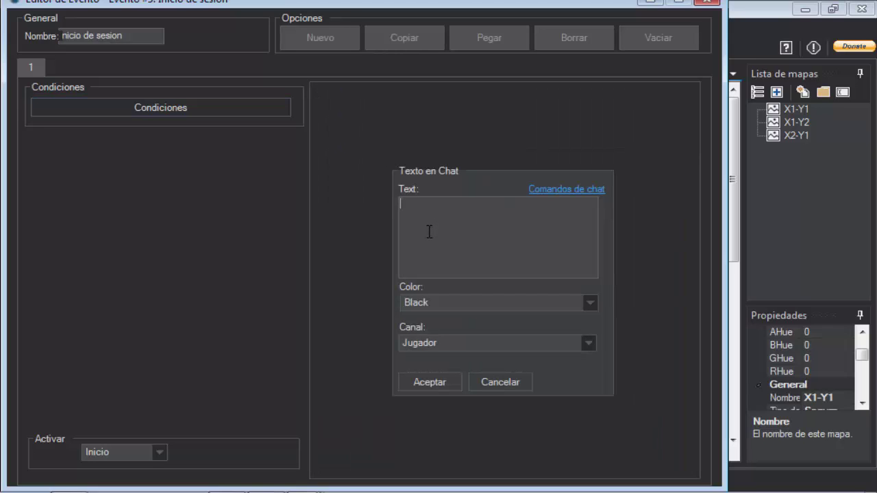
text(\)
text(onlineco)
text(unt)
drag(451, 206, 376, 204)
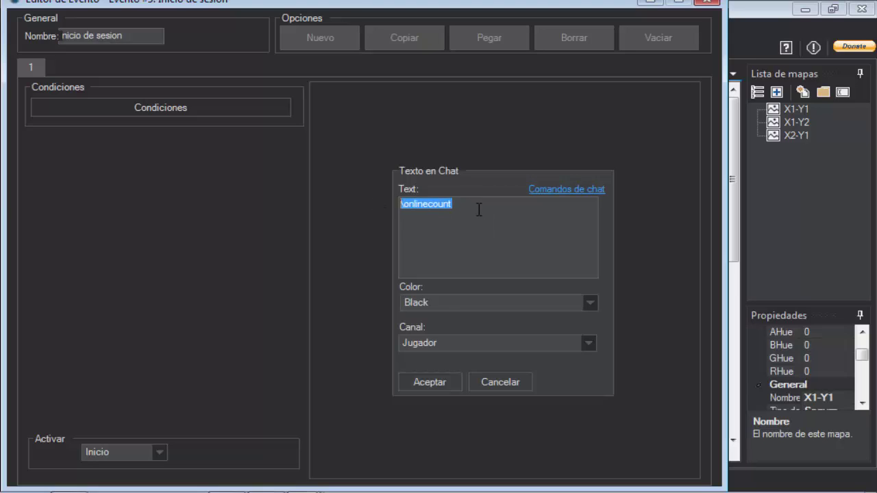
click(478, 209)
click(401, 204)
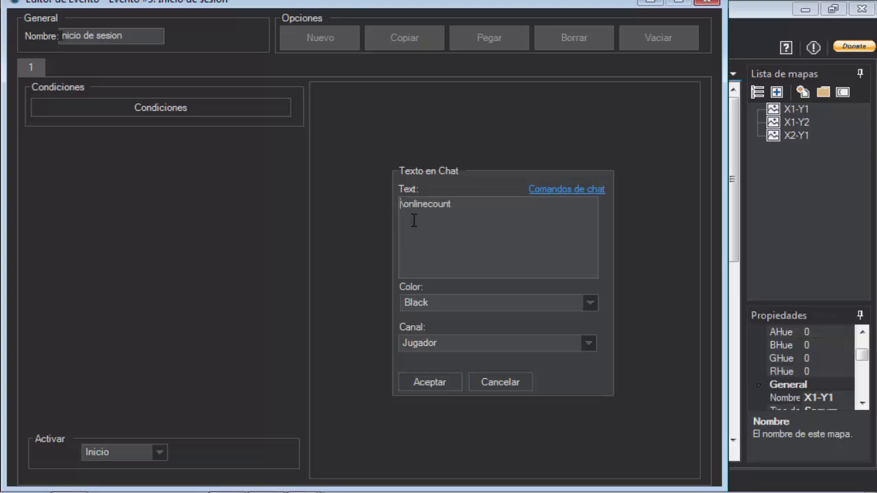
text(Hay)
drag(472, 204, 420, 205)
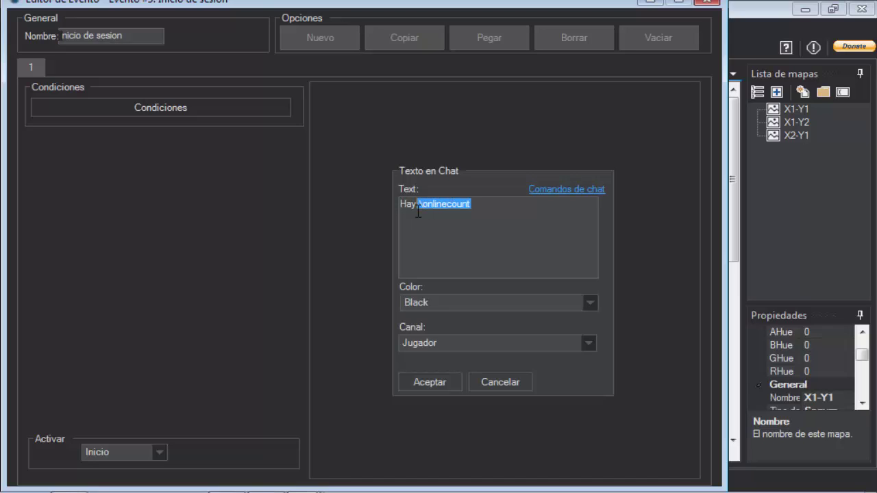
click(499, 209)
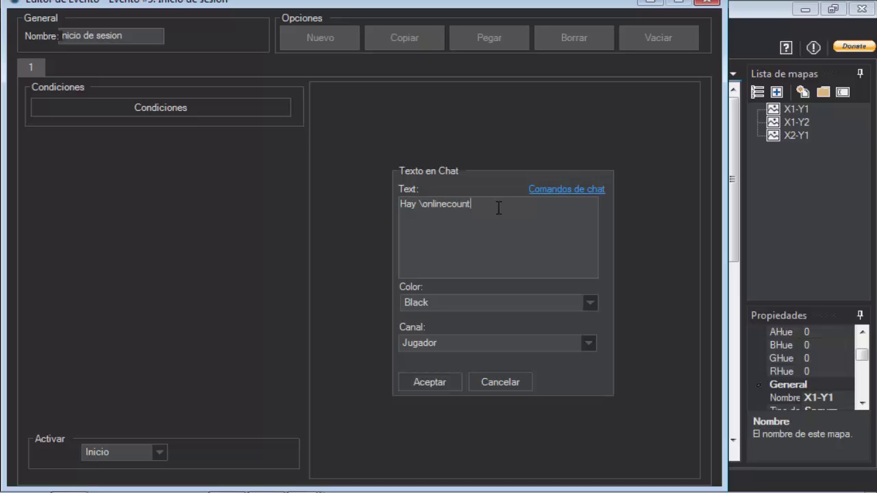
text(conect)
text(ados)
Make the message Yellow on the Jugador channel and confirm it.
click(567, 298)
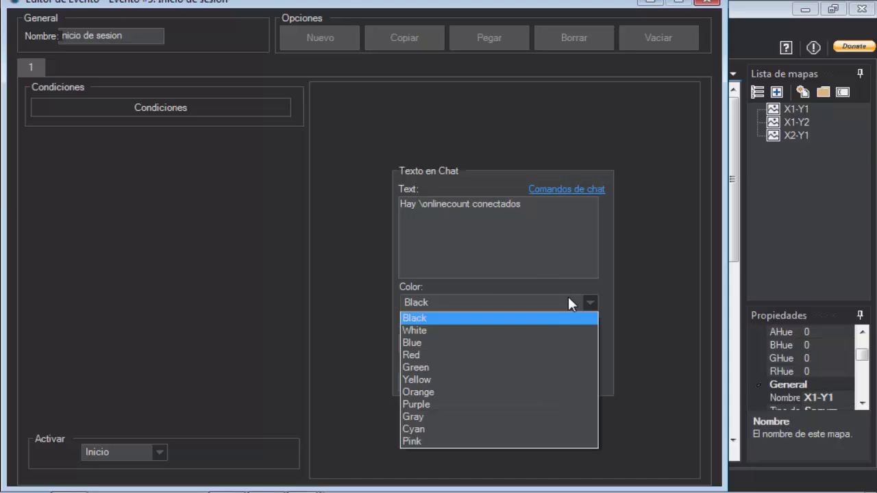
click(457, 380)
click(469, 343)
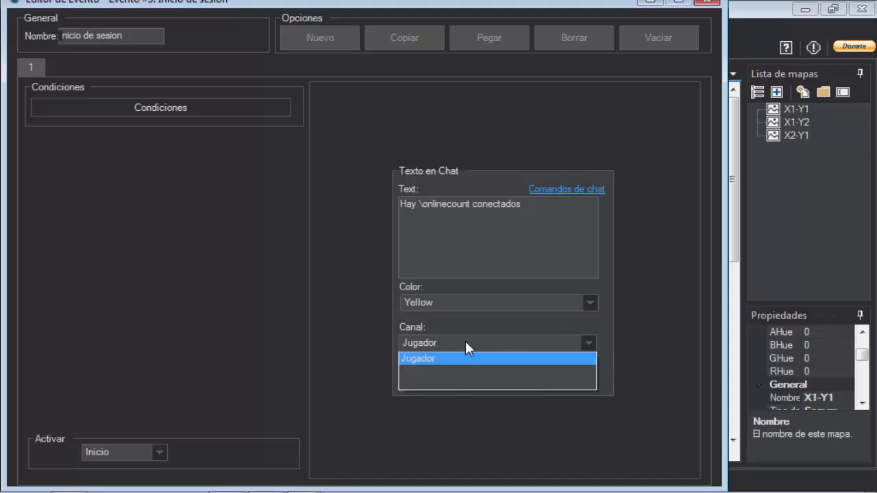
click(423, 359)
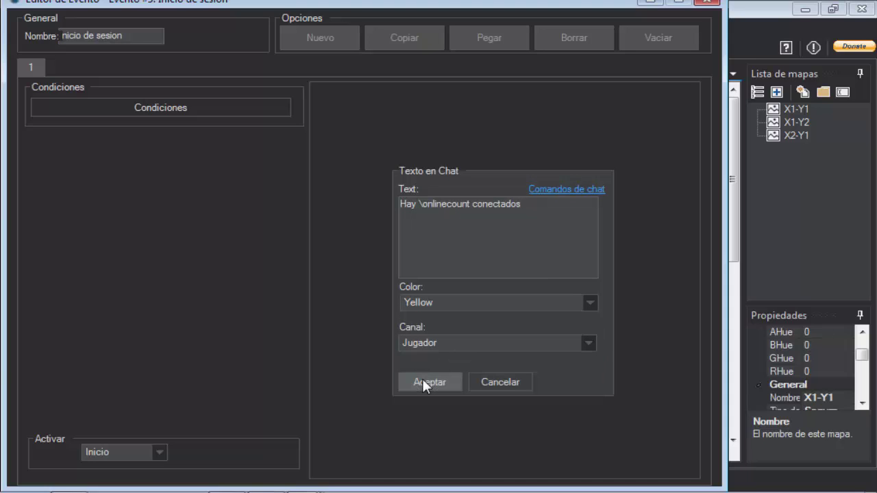
click(529, 224)
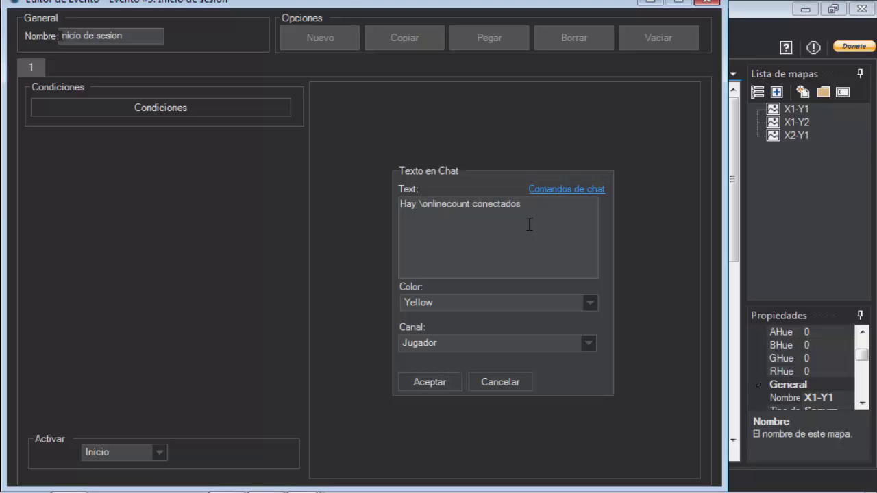
click(522, 350)
click(457, 380)
drag(513, 204, 433, 204)
click(529, 232)
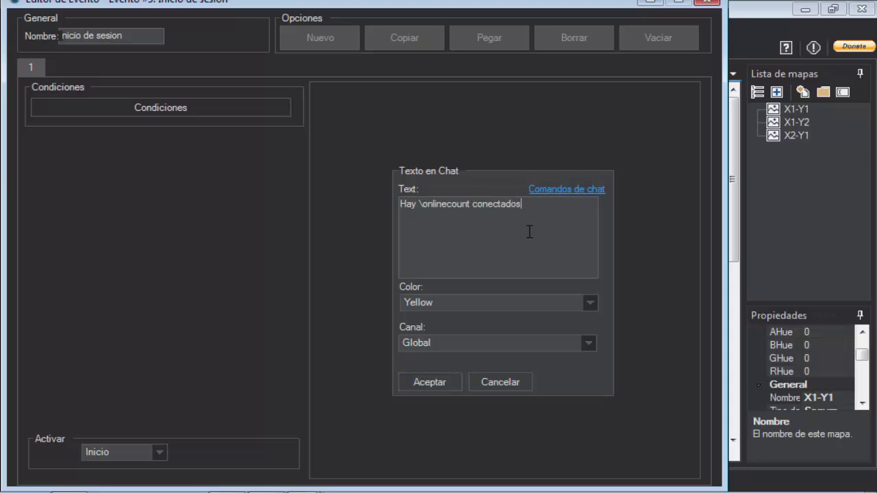
click(553, 340)
click(504, 356)
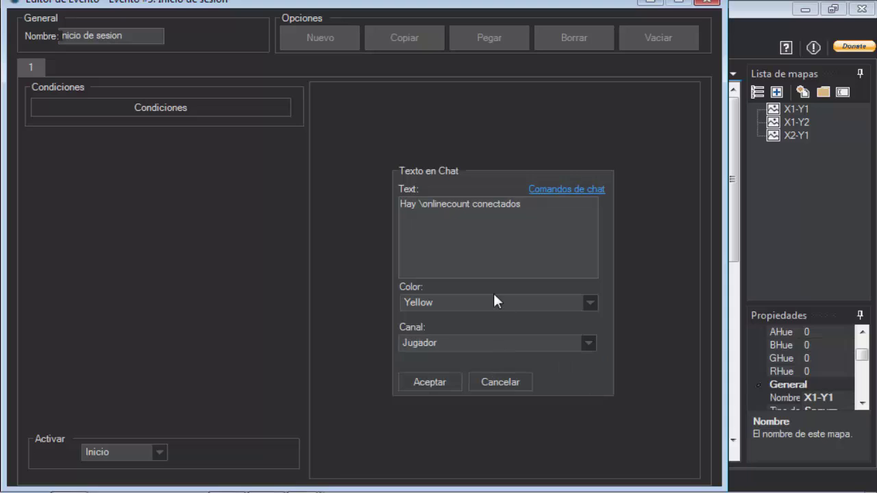
click(427, 377)
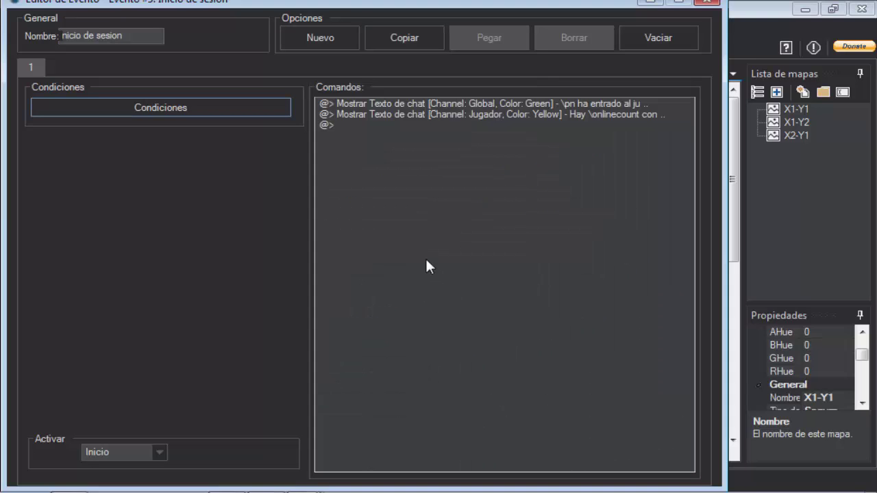
Add a third chat text command reading 'Bienvenido a mi juego \pn'.
click(465, 125)
double_click(460, 126)
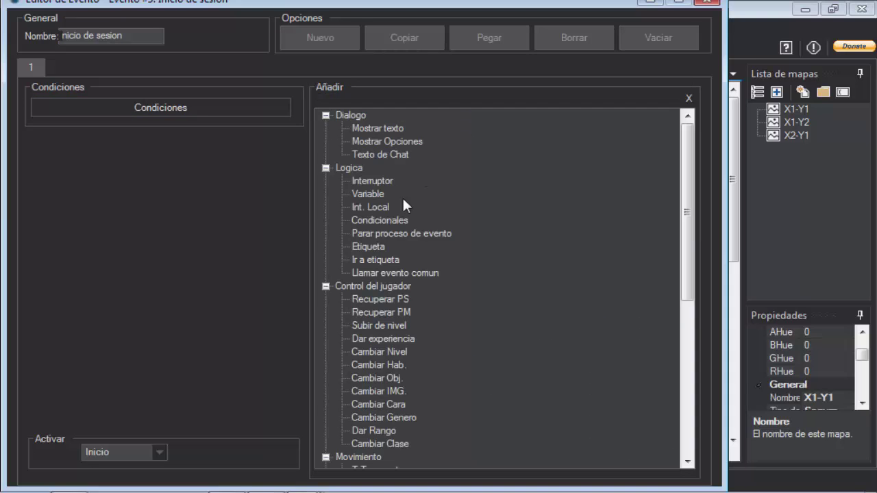
double_click(393, 157)
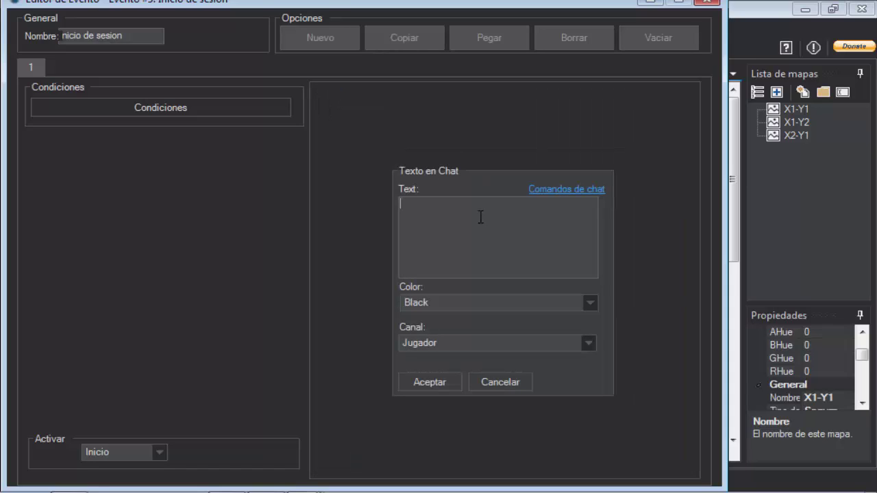
text(Bien)
text(venido )
text(a )
text(mi juego )
text(\pn)
mouse_move(553, 210)
mouse_down()
mouse_move(486, 205)
mouse_move(494, 207)
mouse_up()
click(530, 206)
click(538, 211)
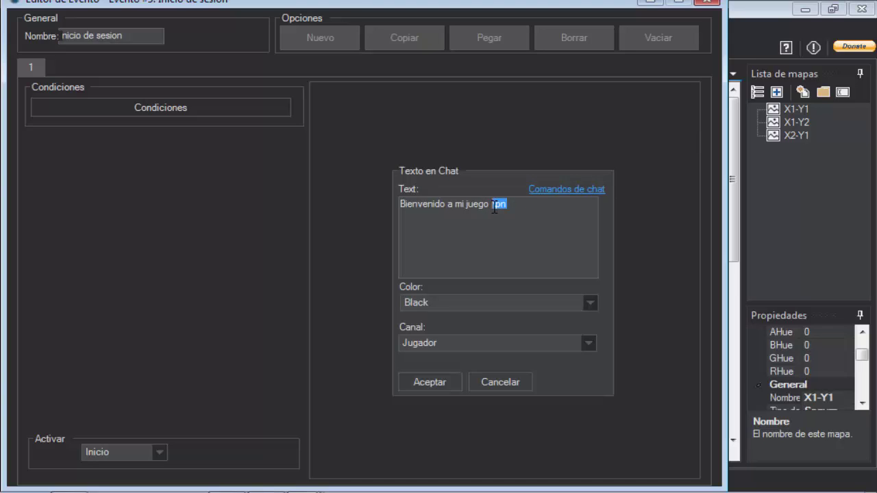
click(541, 218)
Colour the welcome message Cyan on the Jugador channel and confirm it.
click(481, 305)
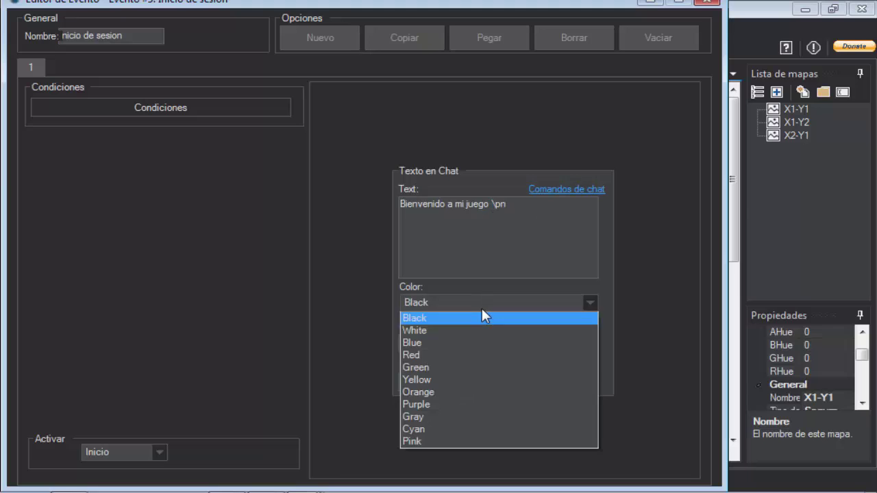
click(449, 429)
click(469, 342)
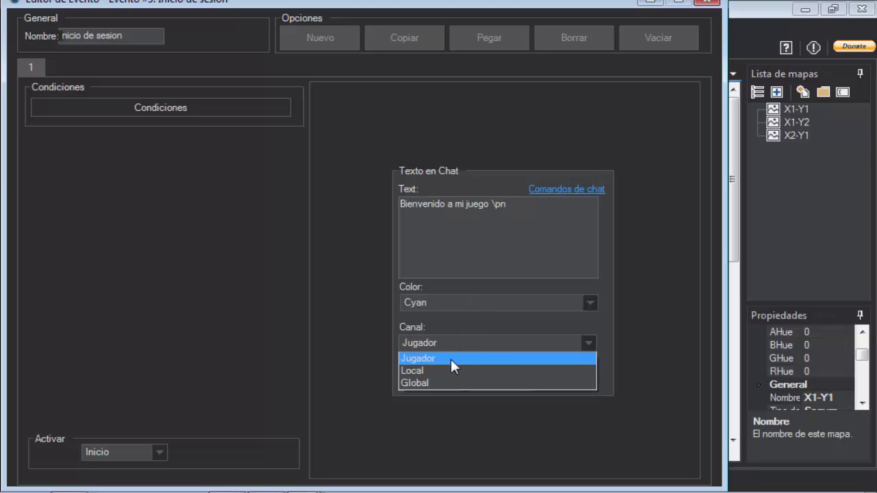
click(442, 362)
click(444, 378)
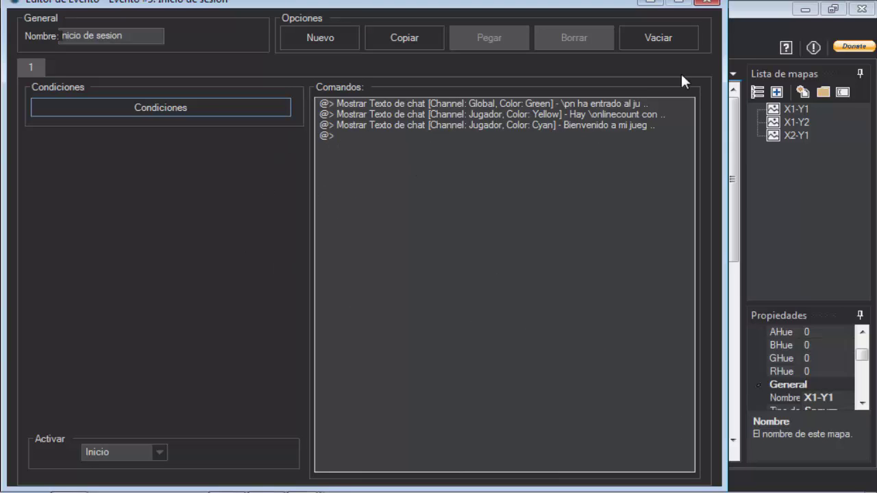
Save the event, then reopen it to inspect the first chat command unchanged.
click(704, 7)
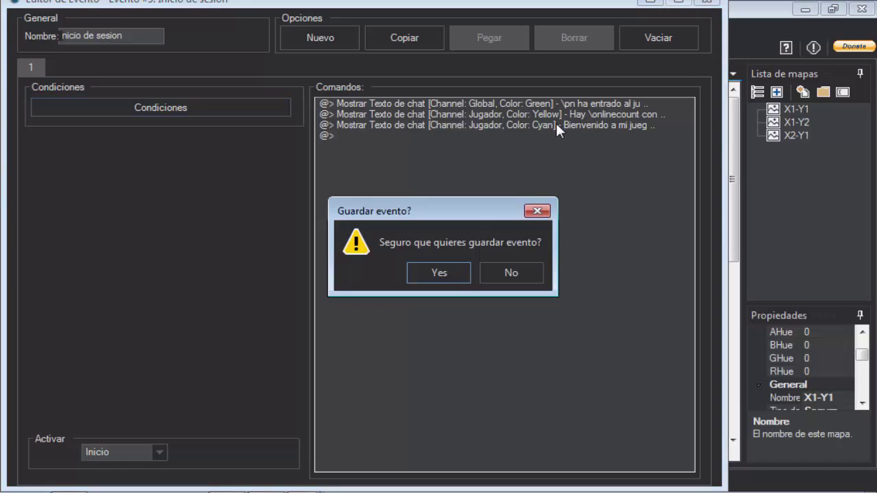
click(449, 267)
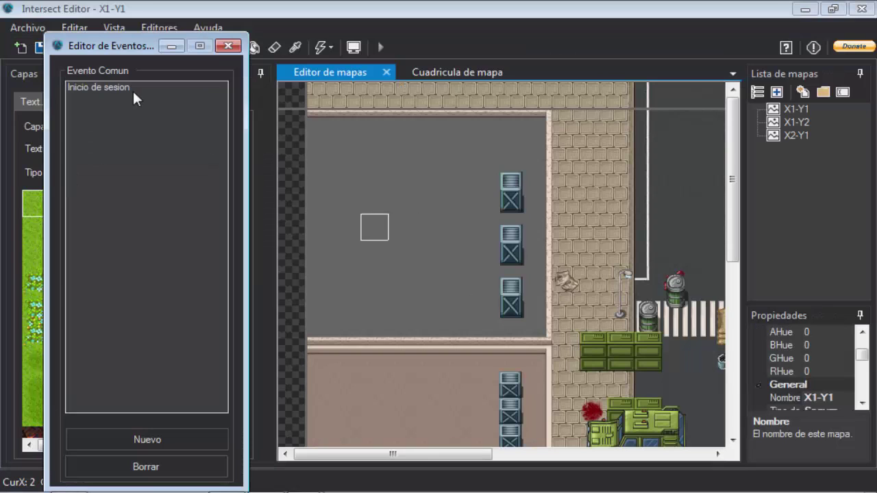
double_click(122, 86)
right_click(459, 105)
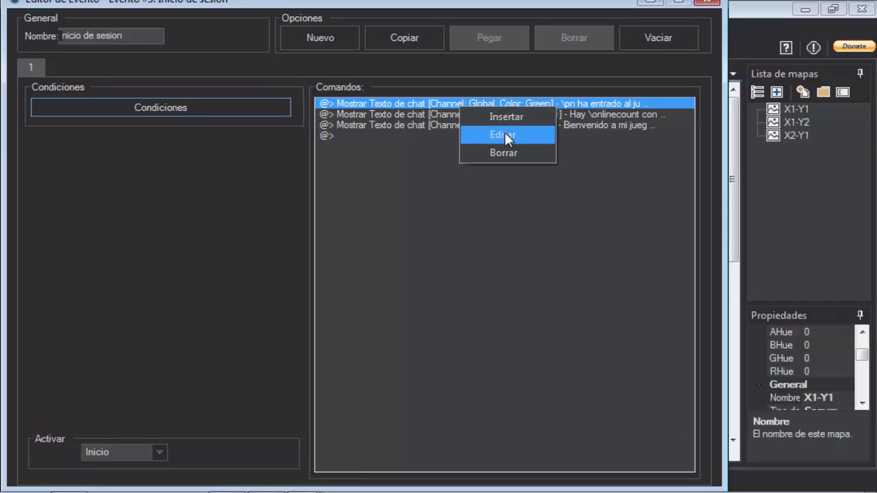
click(504, 132)
click(456, 377)
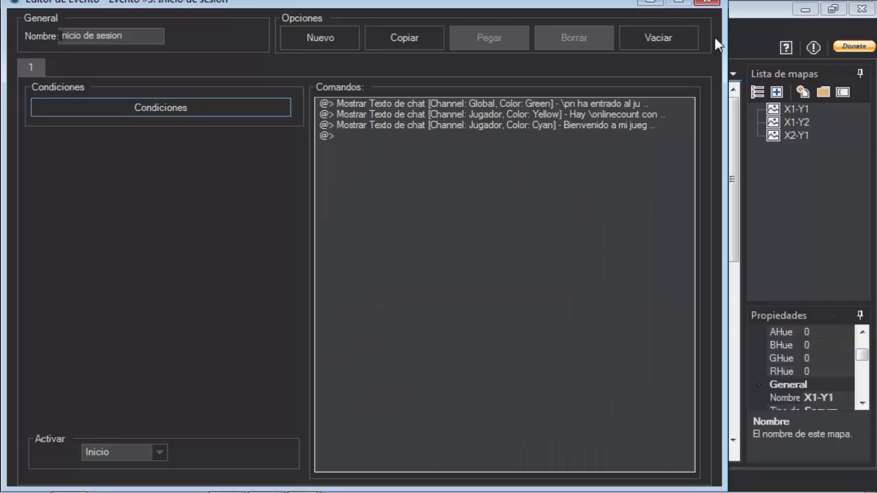
Save the event again and close the common events list and Intersect Editor.
click(706, 3)
click(442, 270)
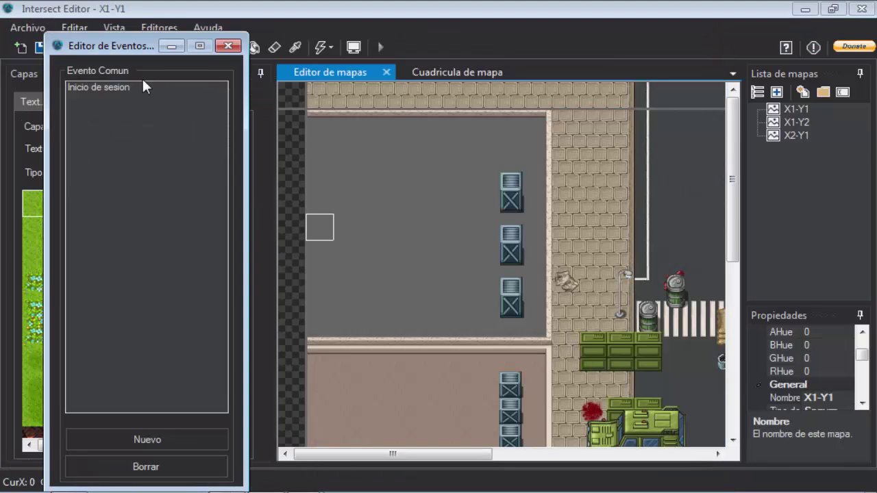
click(228, 46)
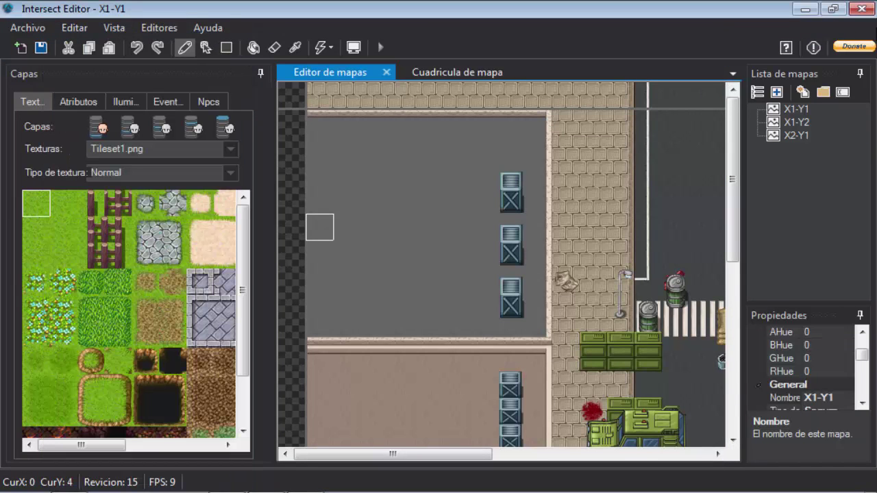
click(860, 8)
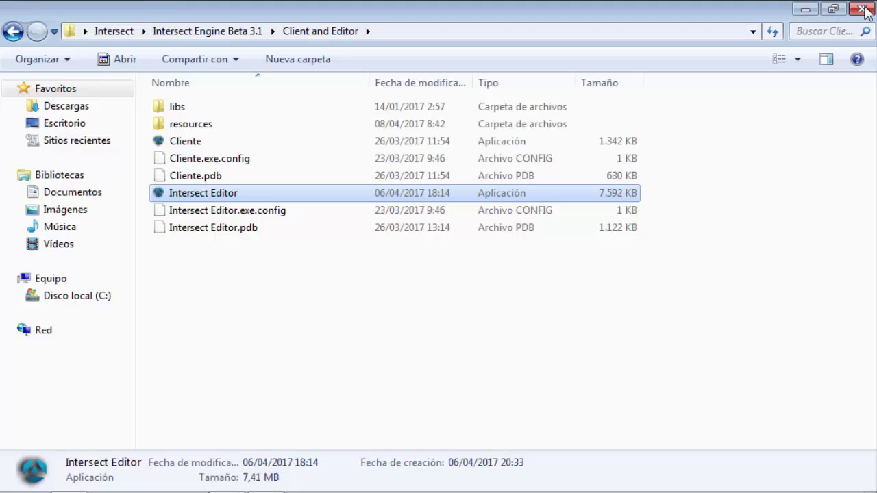
Start the game client, log in with saved credentials, check the three chat messages, then set it aside.
click(266, 140)
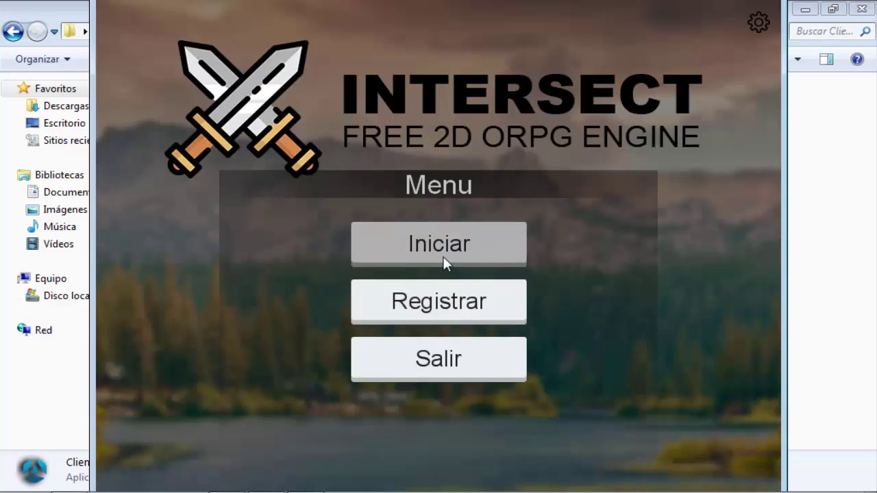
click(443, 255)
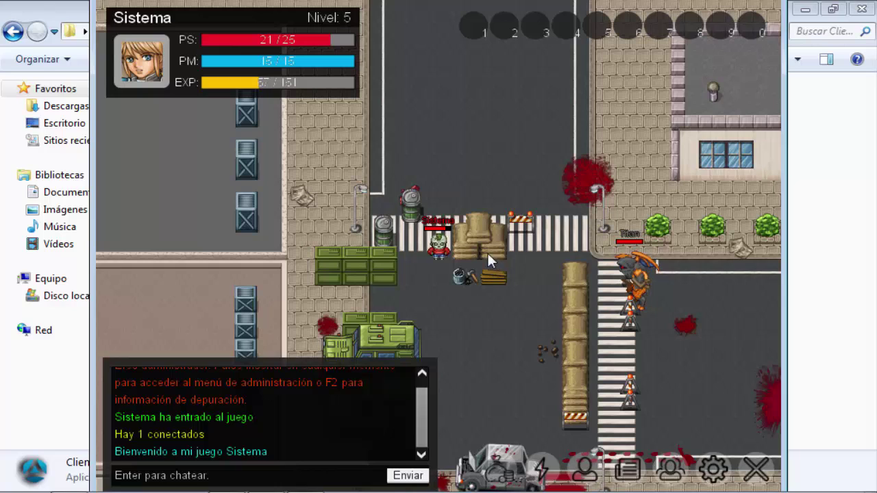
click(818, 300)
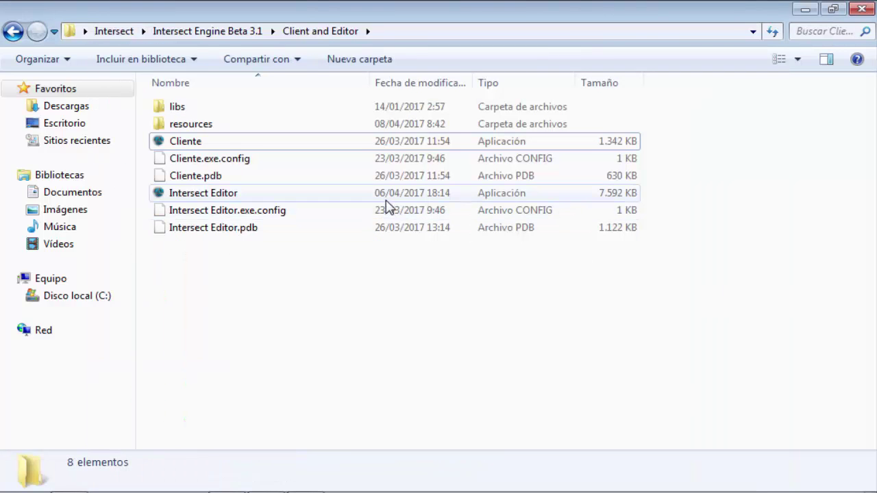
Launch a second game client, open registration, and enter the new account's username and e-mail.
double_click(358, 145)
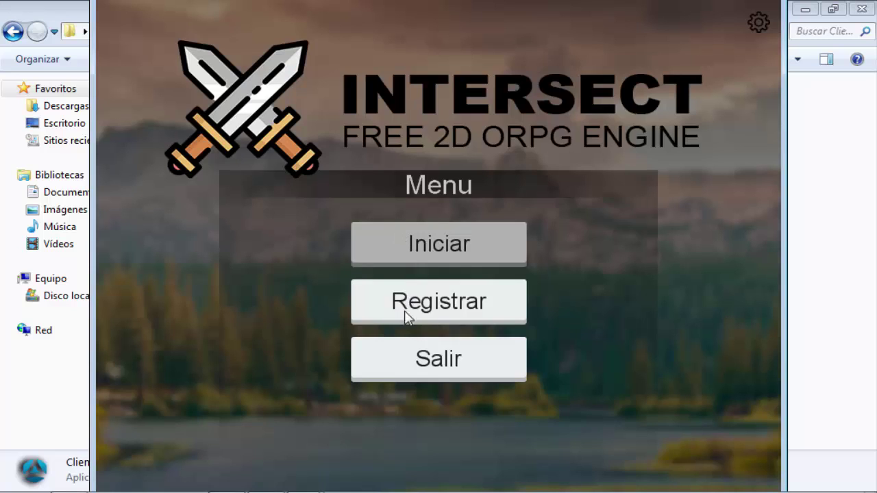
click(406, 313)
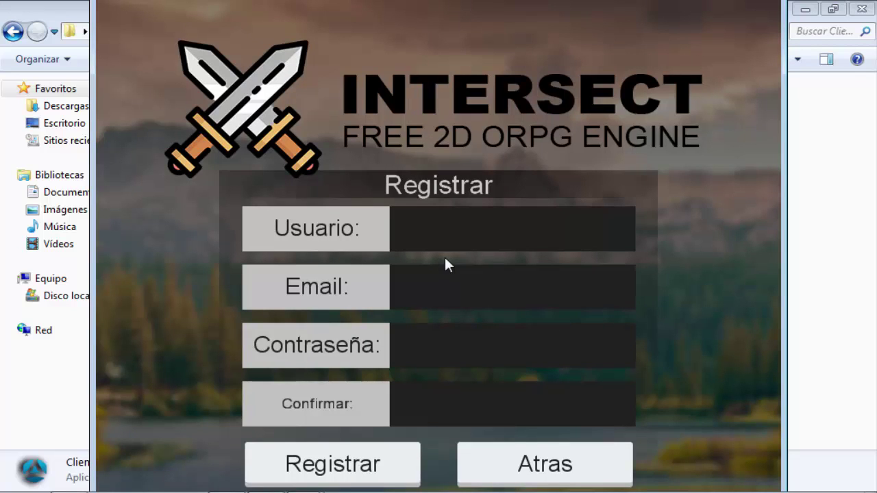
click(488, 228)
key(BackSpace)
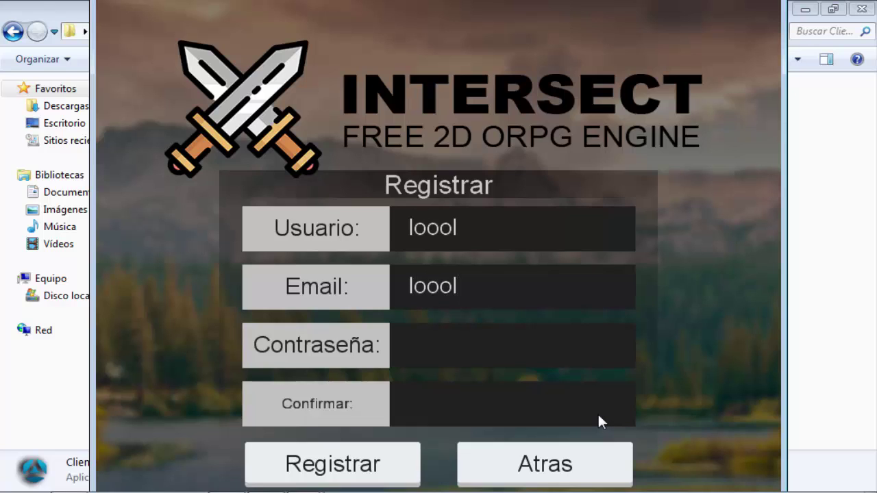
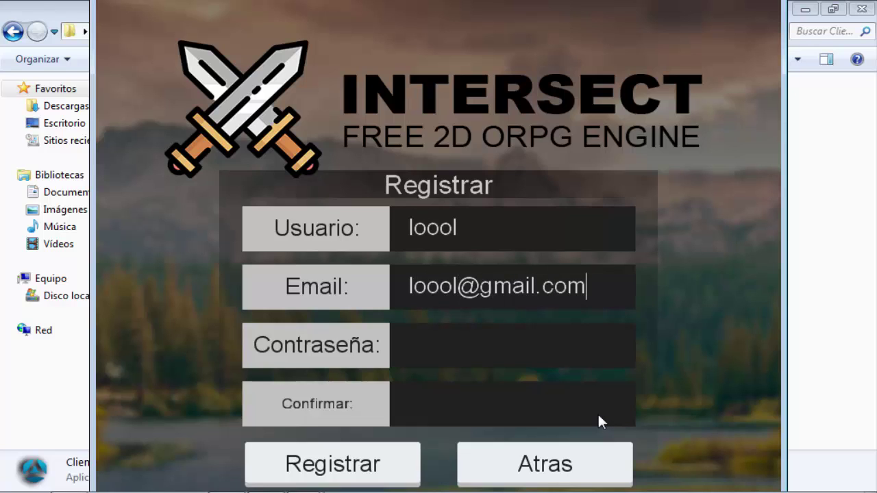
Enter and confirm the account password, then submit the registration.
key(Tab)
text(*****)
text(***)
key(Tab)
text(******)
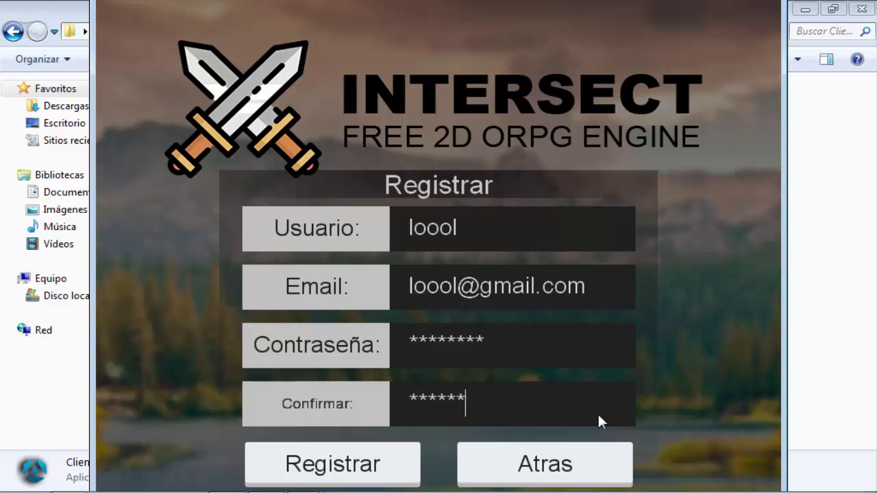
text(**)
click(329, 463)
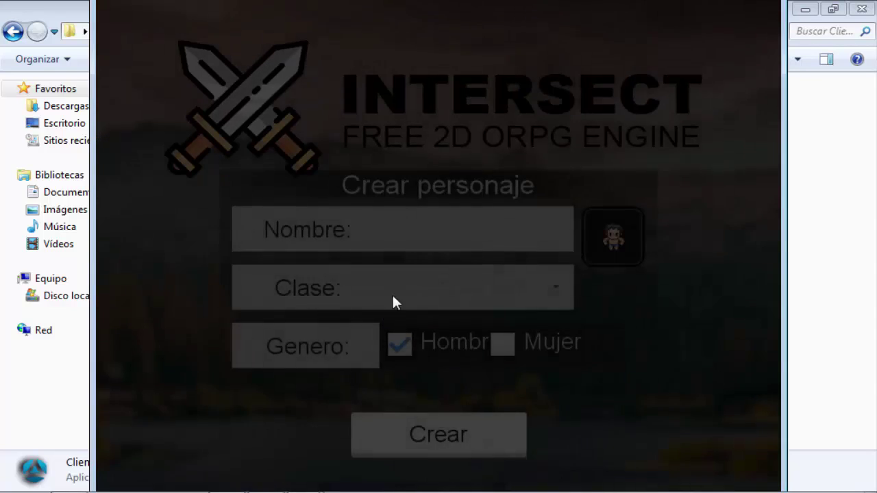
Create the male Trabajador character 'LOOOL' and enter the game with 2 players connected.
text(LOOOL)
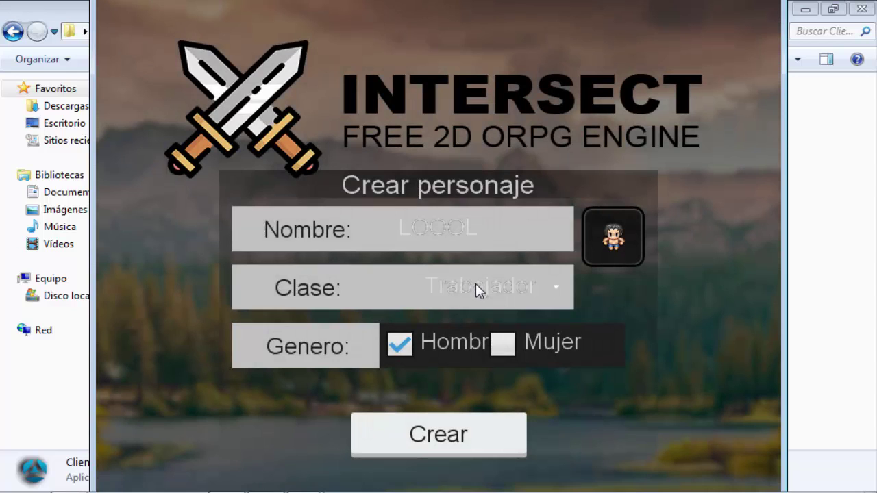
click(415, 442)
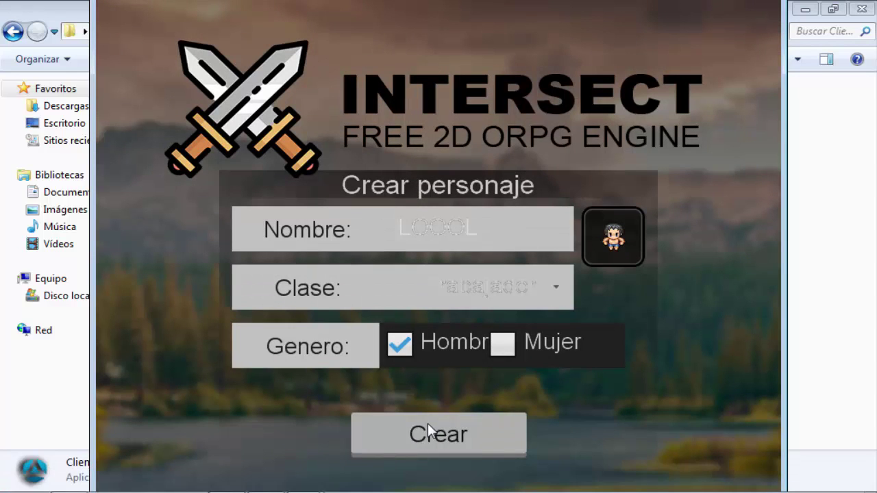
click(427, 423)
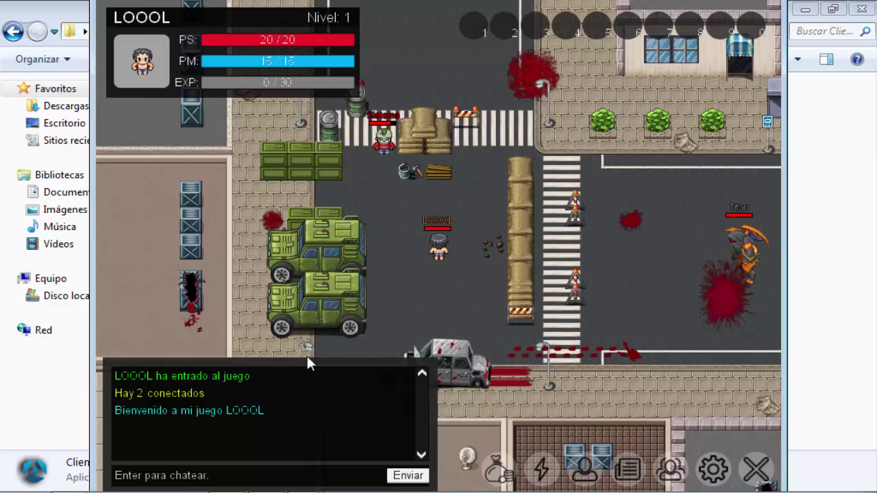
Check the first Cliente Intersect window's chat for the new player's join, then close that client.
mouse_move(333, 491)
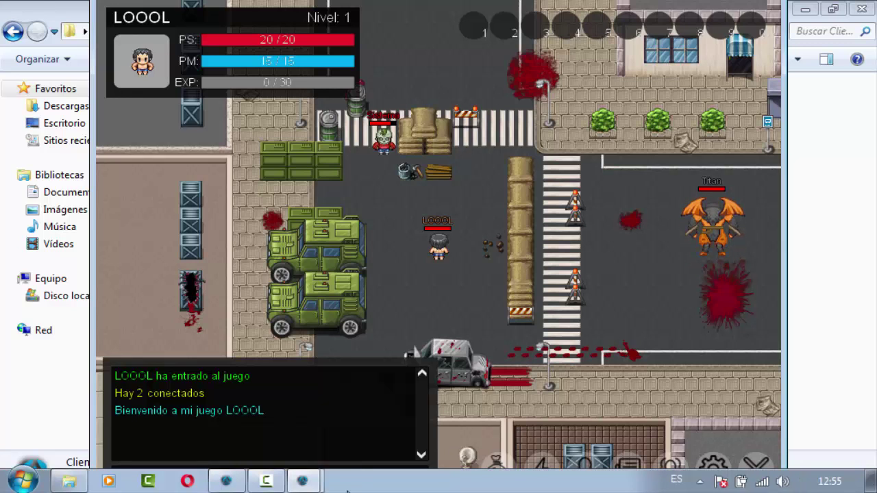
mouse_move(302, 483)
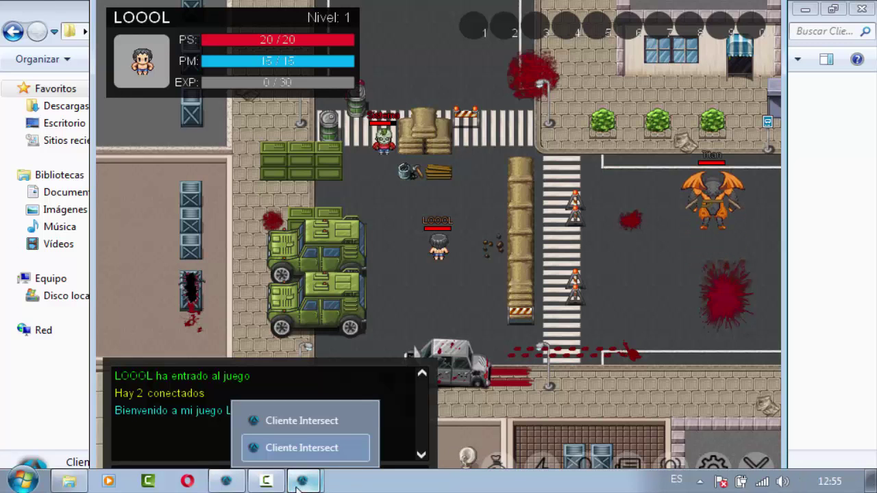
click(314, 438)
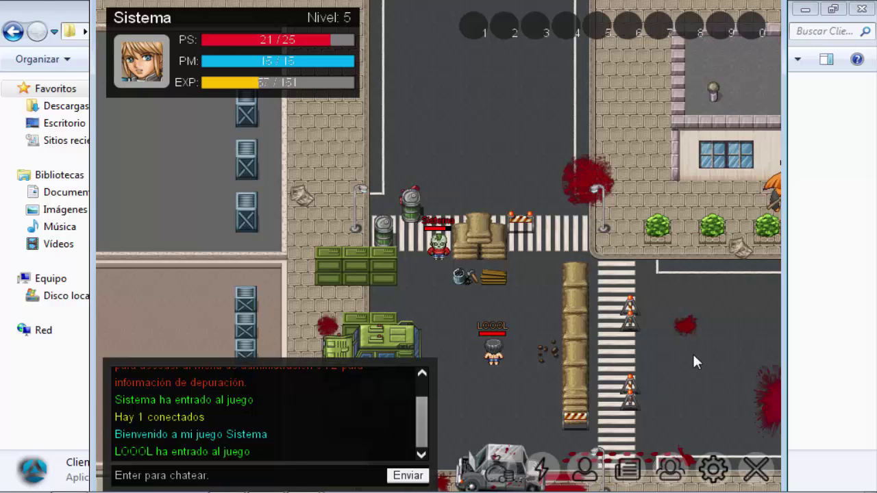
click(756, 470)
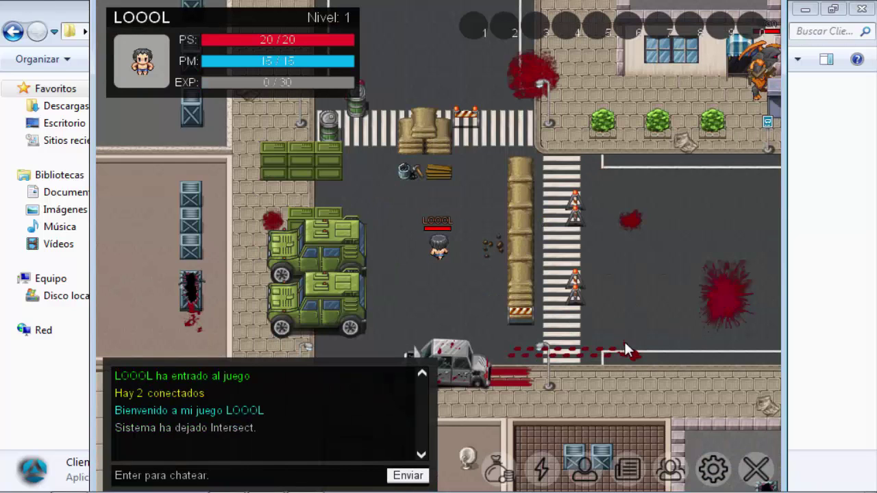
Walk LOOOL up, left and right while the chat reports 'Sistema ha dejado Intersect.'.
key(Up)
key(Left)
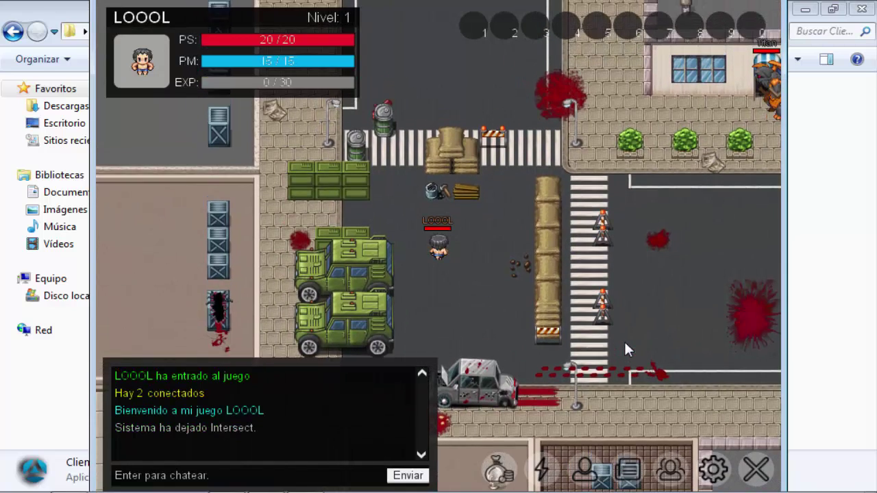
key(Right)
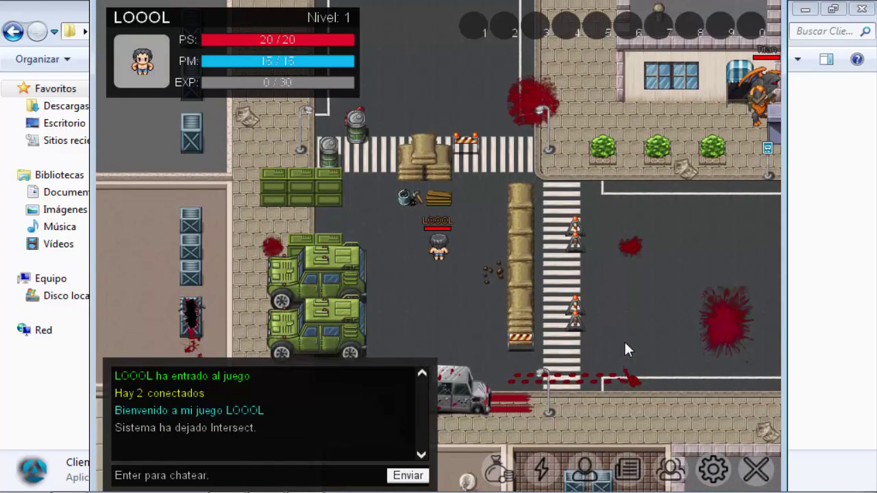